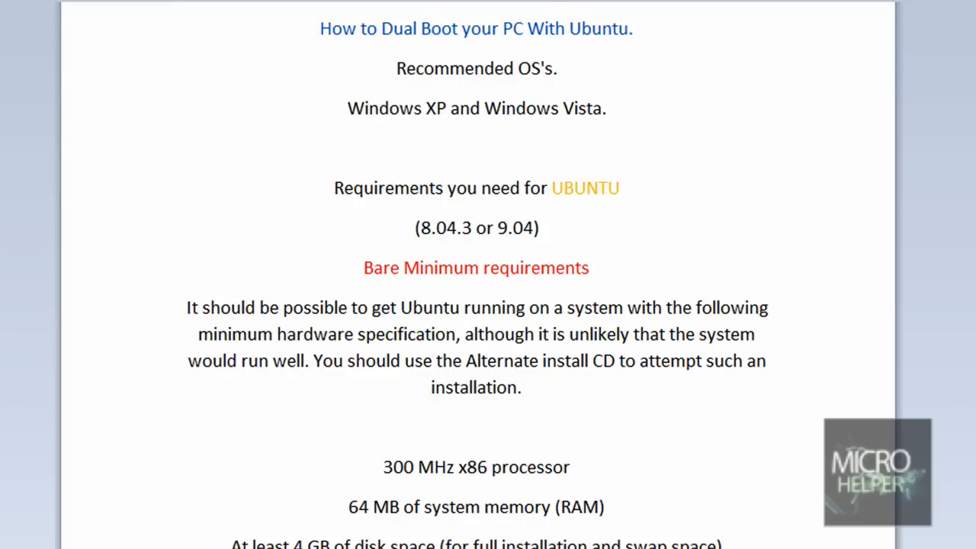
# - Review the Ubuntu hardware requirements in WordPad, then bring the Ubuntu website forward in Chrome
pyautogui.click(593, 121)
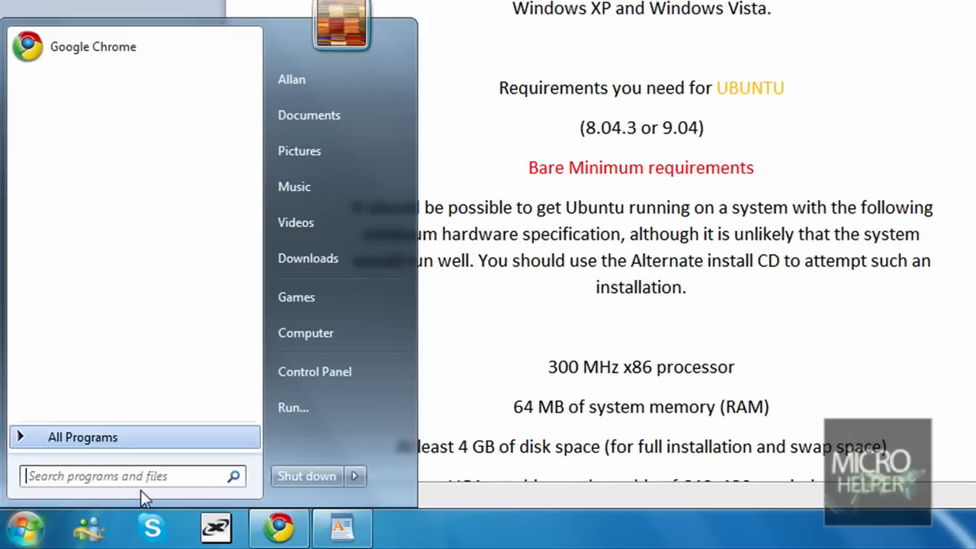
pyautogui.press('Escape')
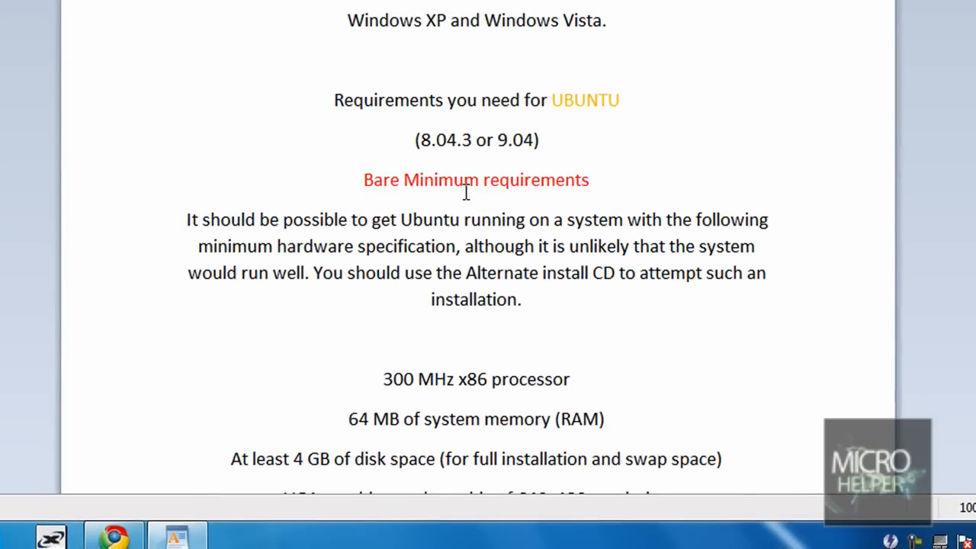
pyautogui.scroll(-3, 482, 202)
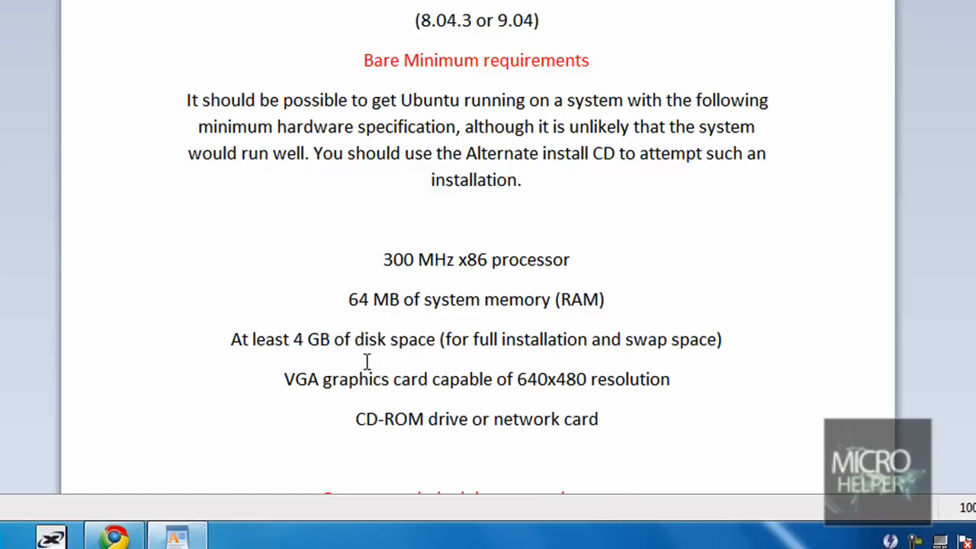
pyautogui.scroll(-2, 367, 361)
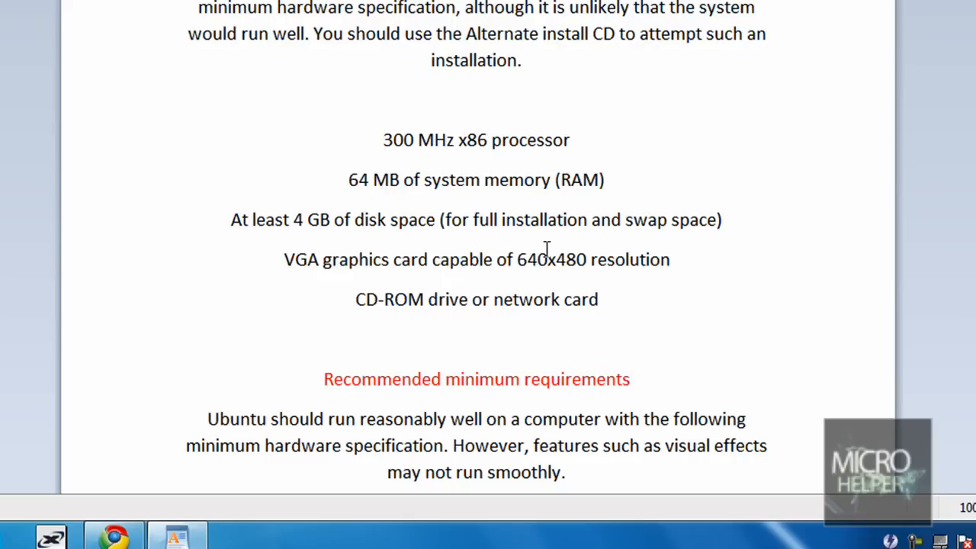
pyautogui.scroll(-3, 525, 253)
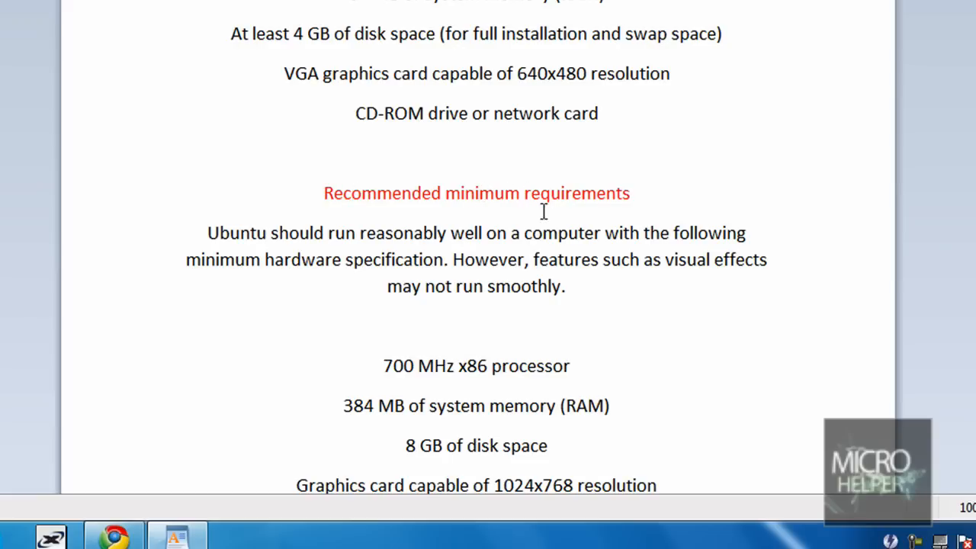
pyautogui.scroll(-3, 544, 212)
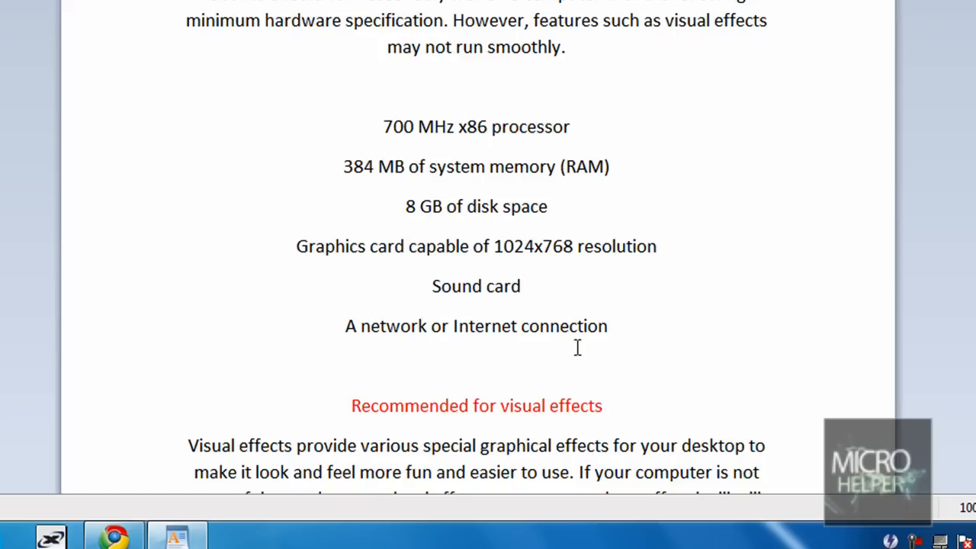
pyautogui.scroll(-3, 571, 352)
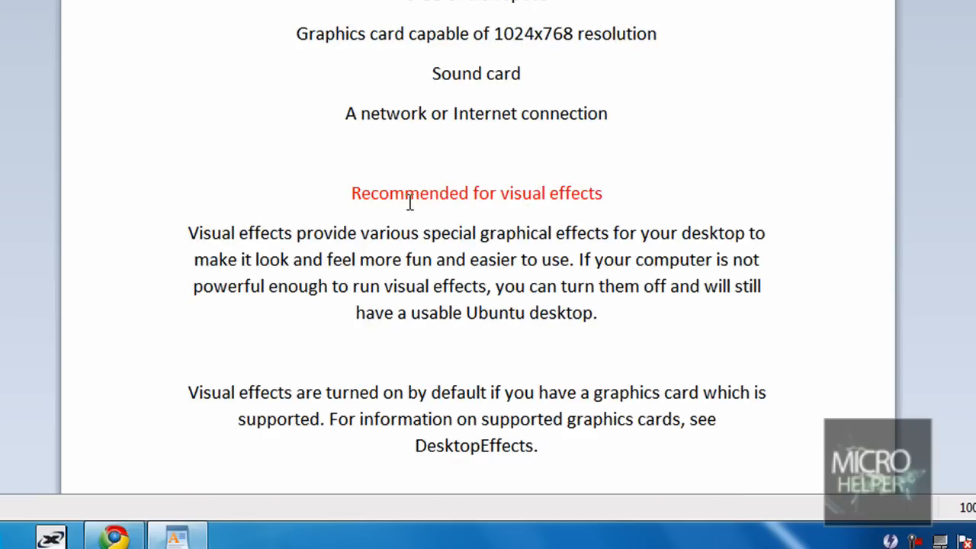
pyautogui.click(164, 347)
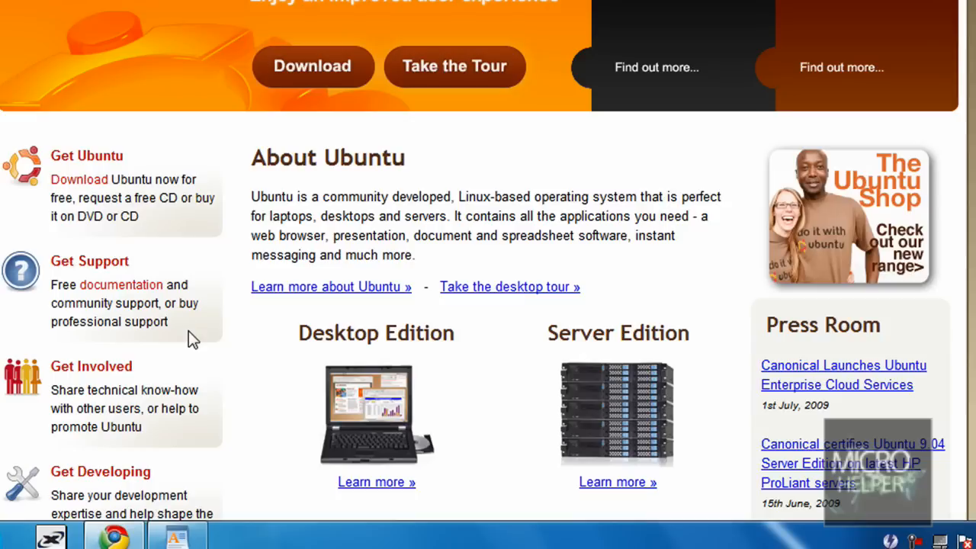
# - Follow a link on the Ubuntu homepage to the DesktopEffects documentation page
pyautogui.click(82, 184)
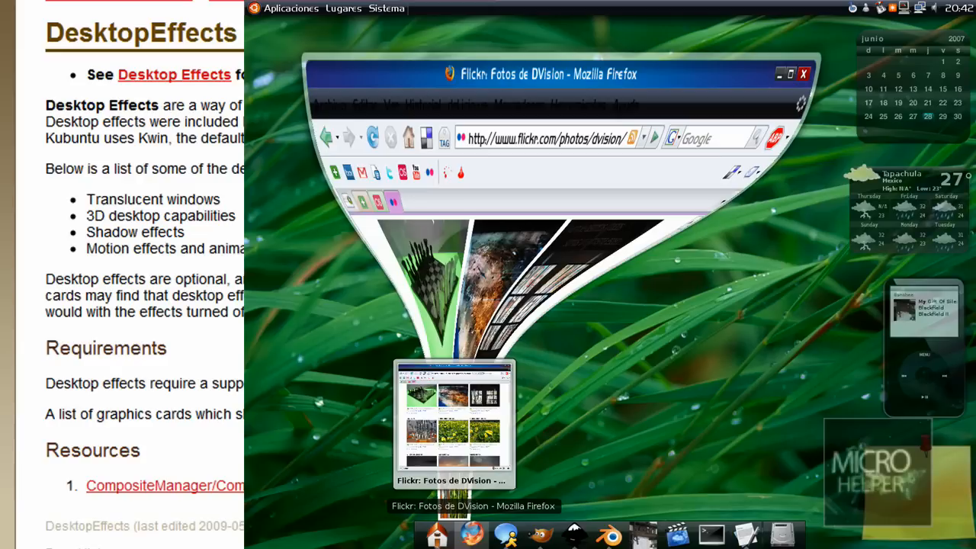
pyautogui.scroll(3, 137, 518)
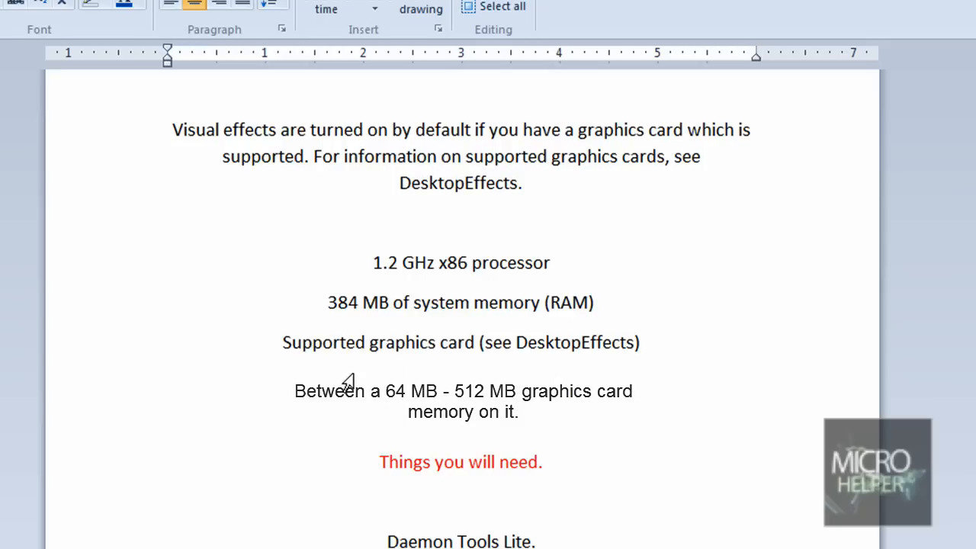
pyautogui.scroll(3, 349, 381)
pyautogui.scroll(2, 348, 381)
pyautogui.scroll(-1, 351, 412)
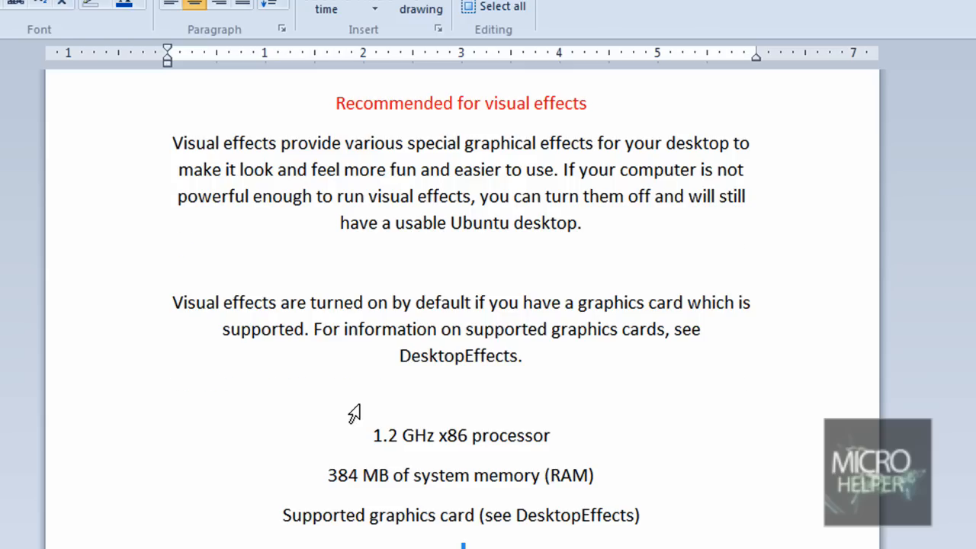
pyautogui.scroll(5, 353, 414)
pyautogui.scroll(5, 353, 414)
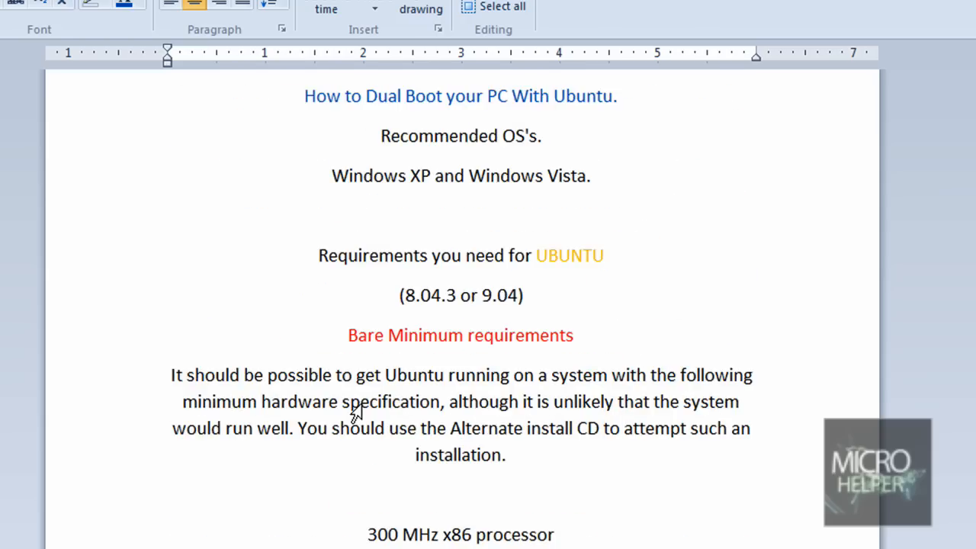
pyautogui.scroll(-3, 353, 414)
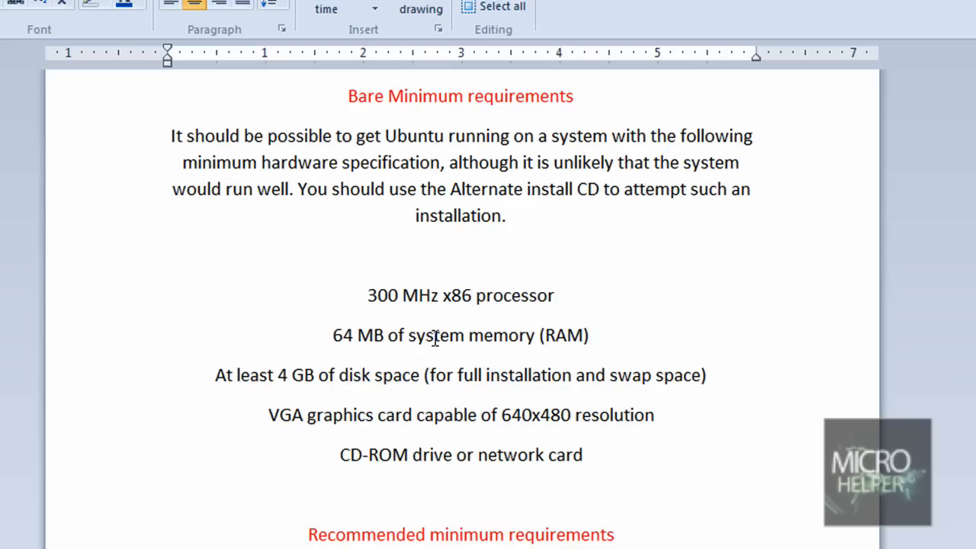
pyautogui.scroll(-3, 435, 339)
pyautogui.scroll(-3, 435, 339)
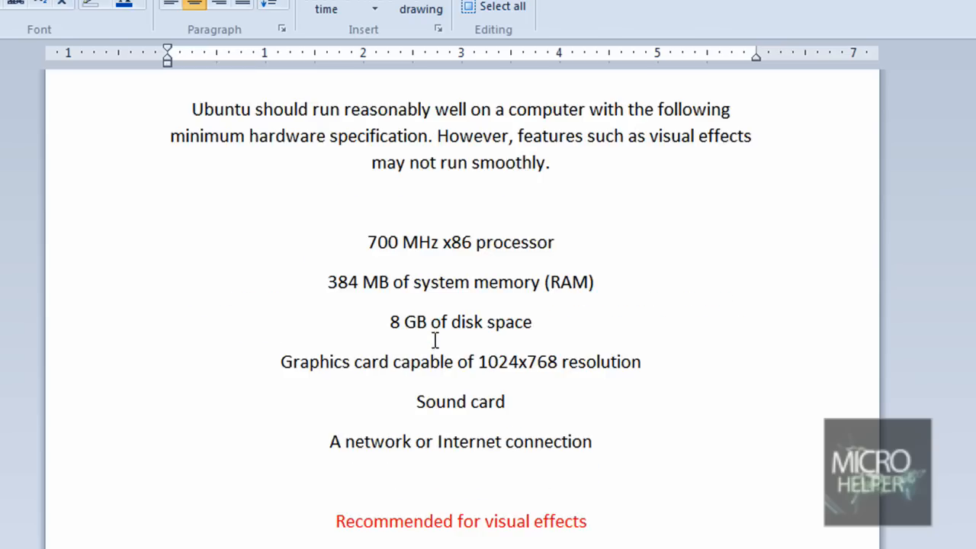
pyautogui.scroll(-3, 434, 340)
pyautogui.scroll(-3, 434, 340)
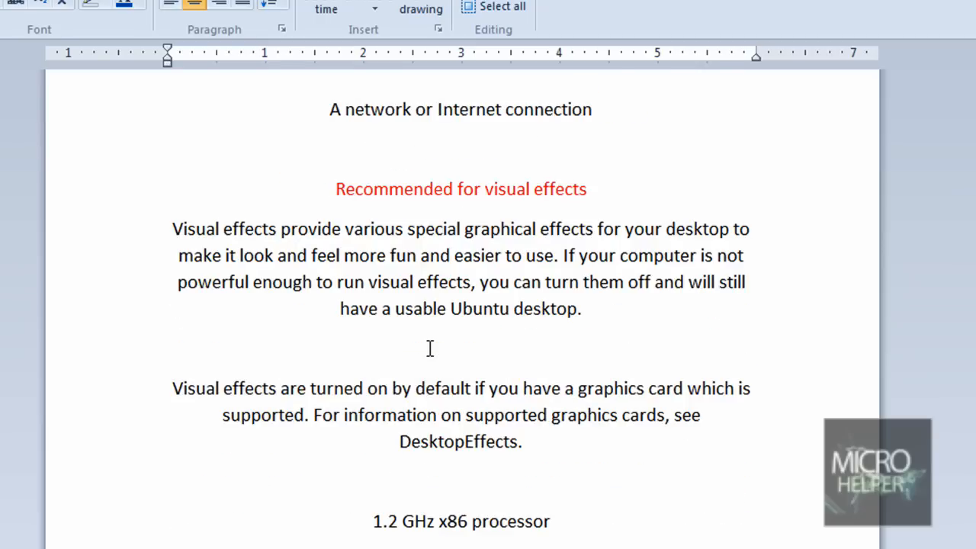
pyautogui.scroll(-3, 429, 349)
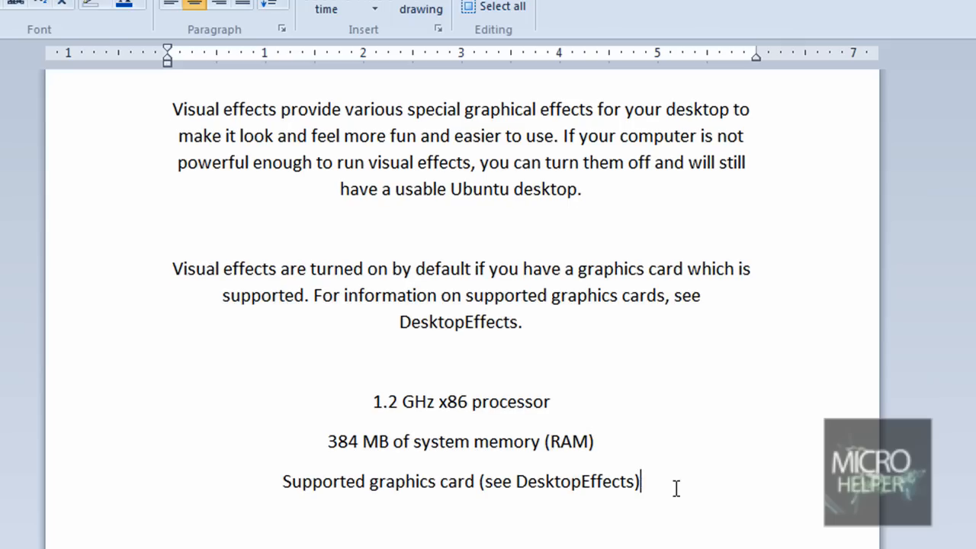
pyautogui.scroll(4, 653, 477)
pyautogui.scroll(4, 653, 477)
pyautogui.scroll(4, 653, 477)
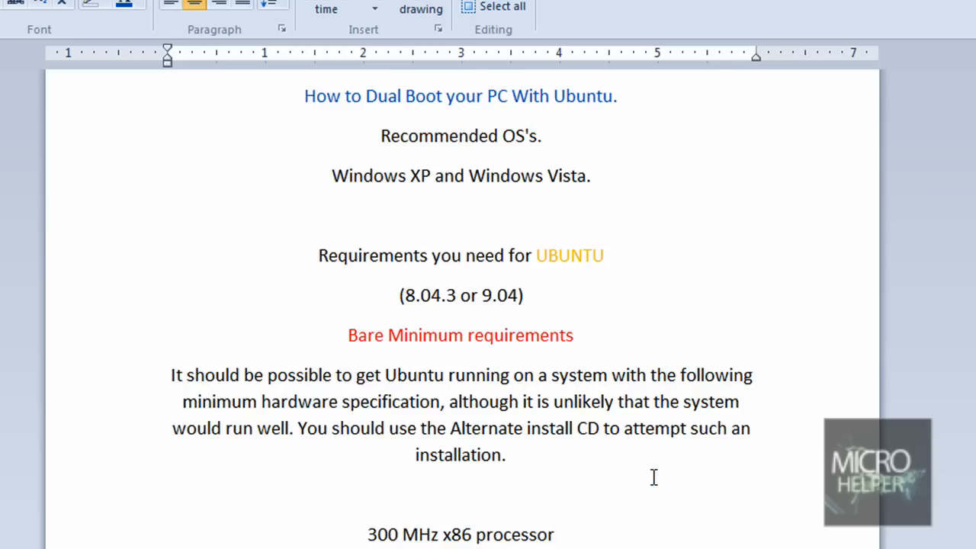
pyautogui.scroll(-5, 653, 477)
pyautogui.scroll(-5, 653, 477)
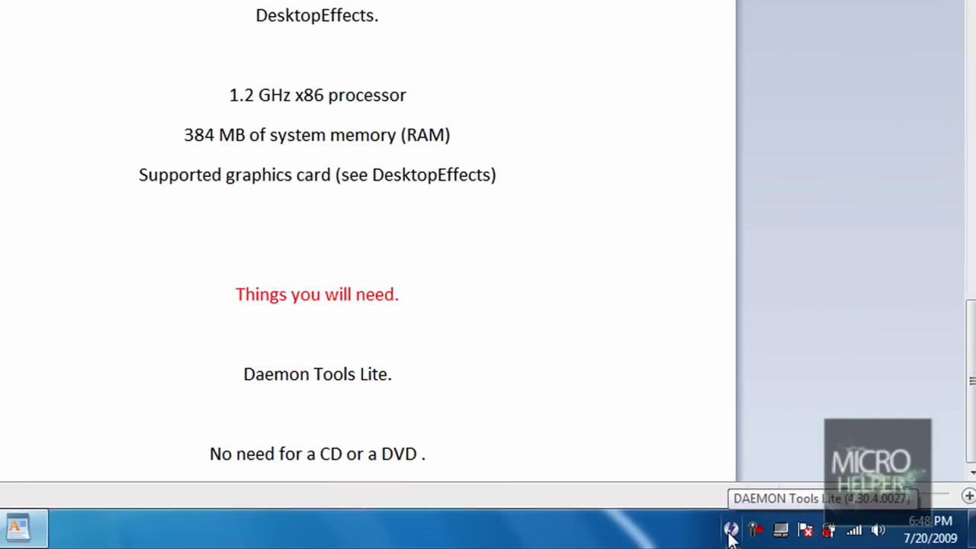
pyautogui.rightClick(730, 532)
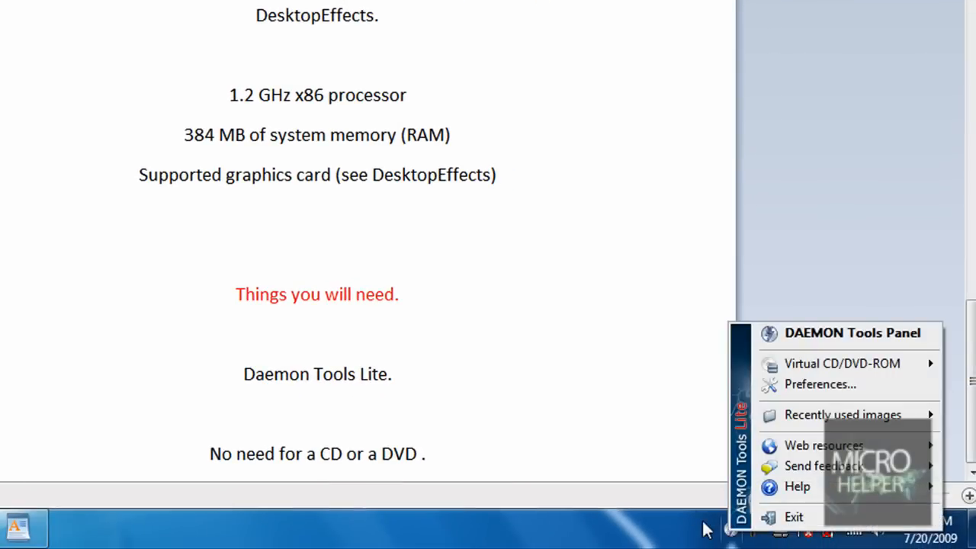
pyautogui.click(663, 531)
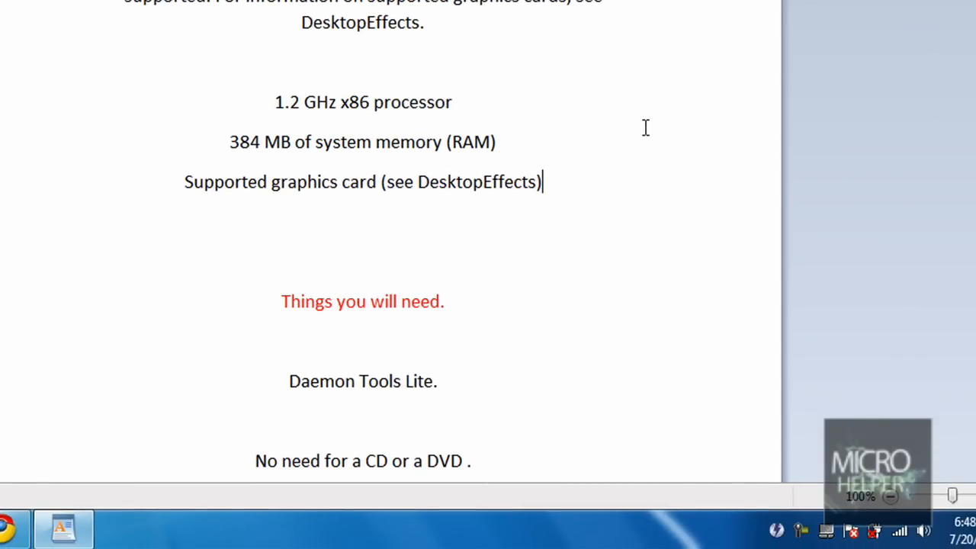
pyautogui.click(420, 266)
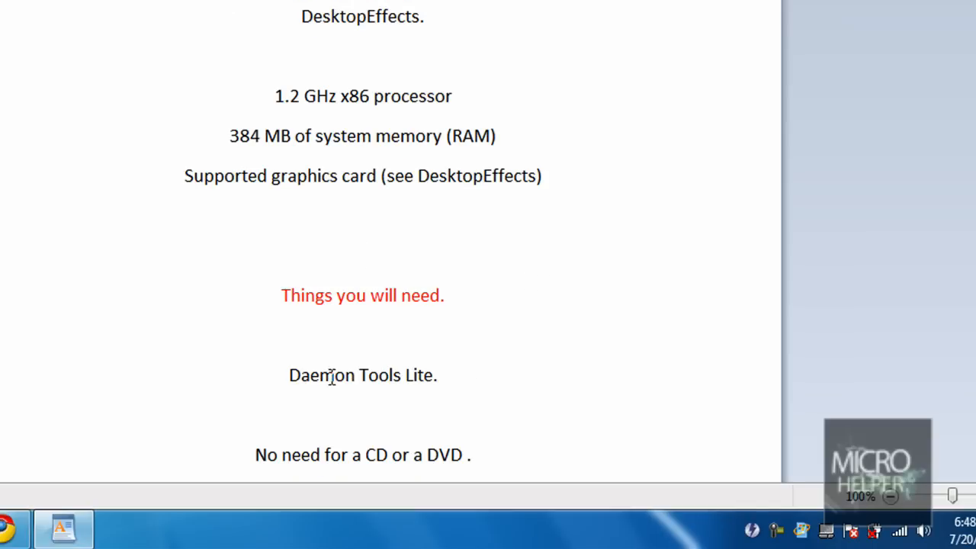
pyautogui.click(473, 375)
pyautogui.click(332, 355)
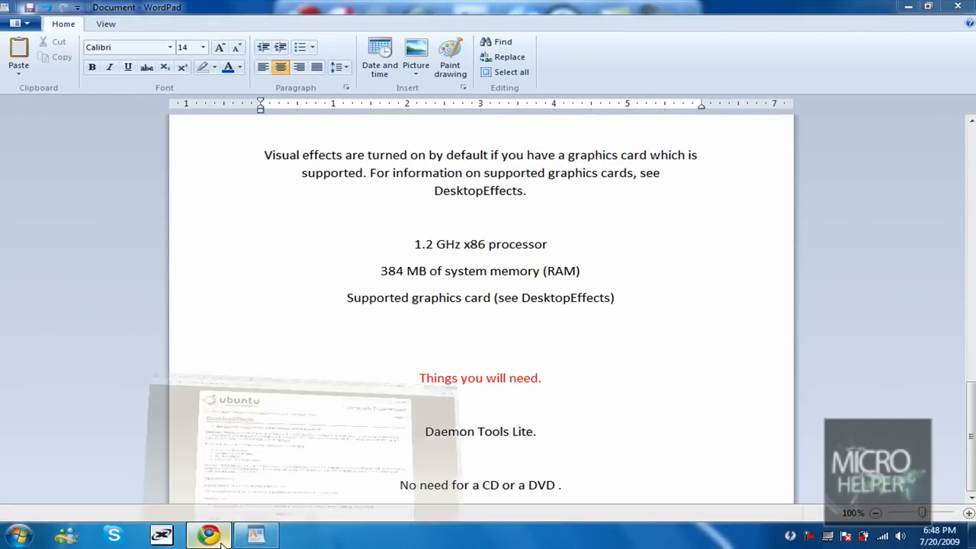
# - Bring up the daemon-tools.cc downloads tab and highlight its full address in the address bar
pyautogui.click(210, 535)
pyautogui.click(219, 9)
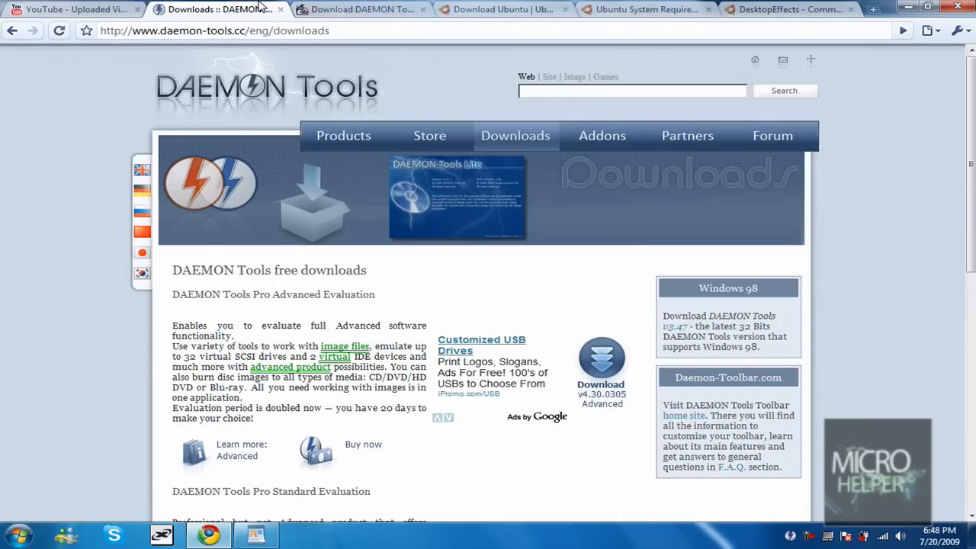
pyautogui.click(328, 7)
pyautogui.click(220, 10)
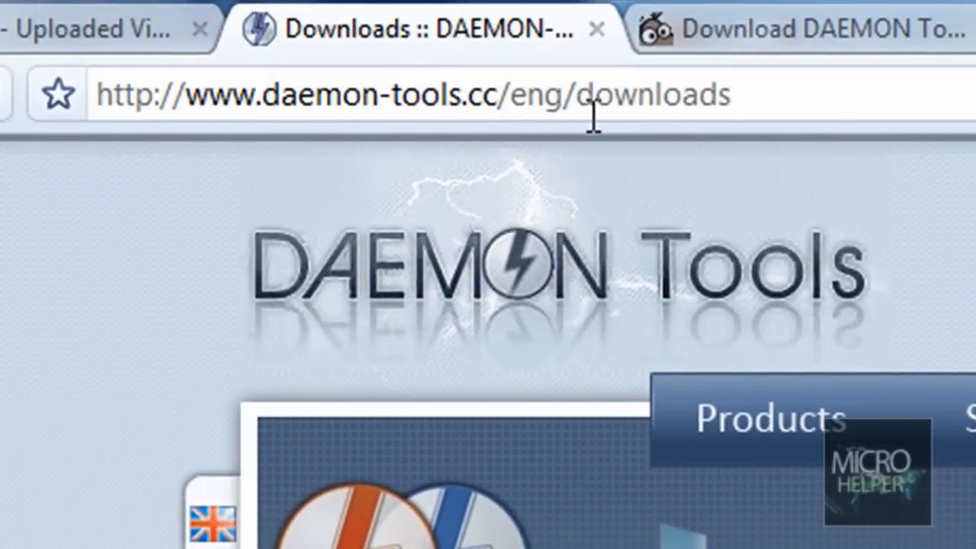
pyautogui.click(168, 98)
pyautogui.moveTo(731, 97); pyautogui.dragTo(185, 100)
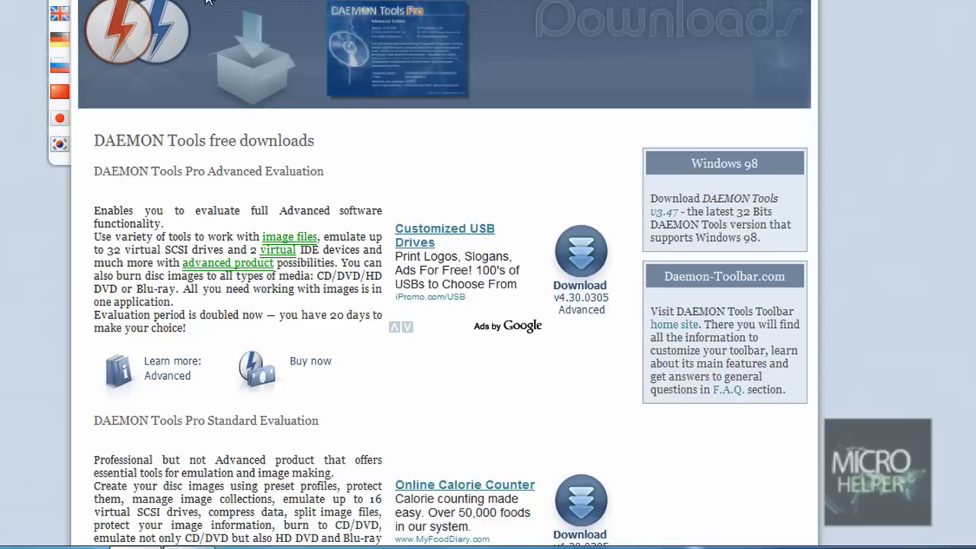
pyautogui.scroll(-5, 45, 152)
pyautogui.scroll(5, 46, 153)
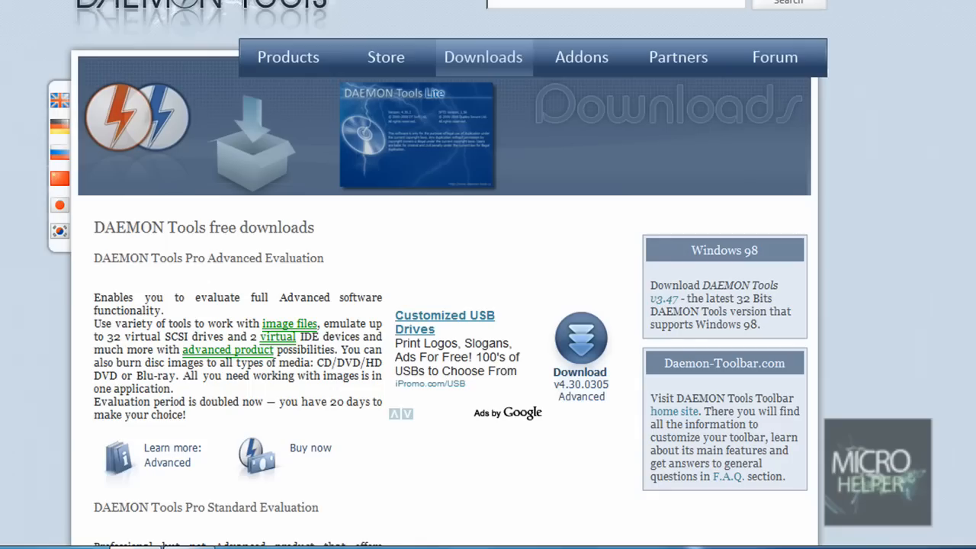
pyautogui.scroll(-3, 488, 274)
pyautogui.scroll(-3, 488, 275)
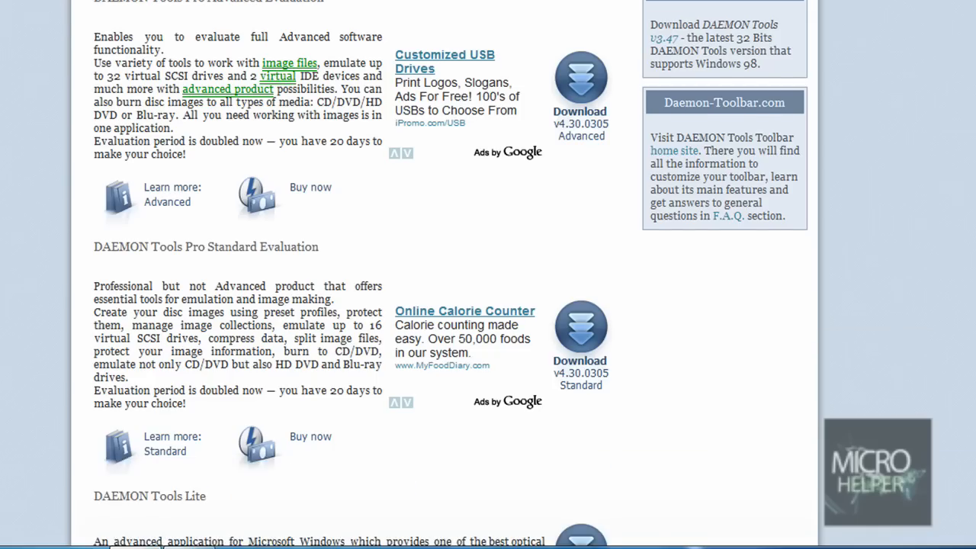
pyautogui.scroll(-2, 488, 275)
pyautogui.scroll(-2, 488, 275)
pyautogui.scroll(-2, 488, 274)
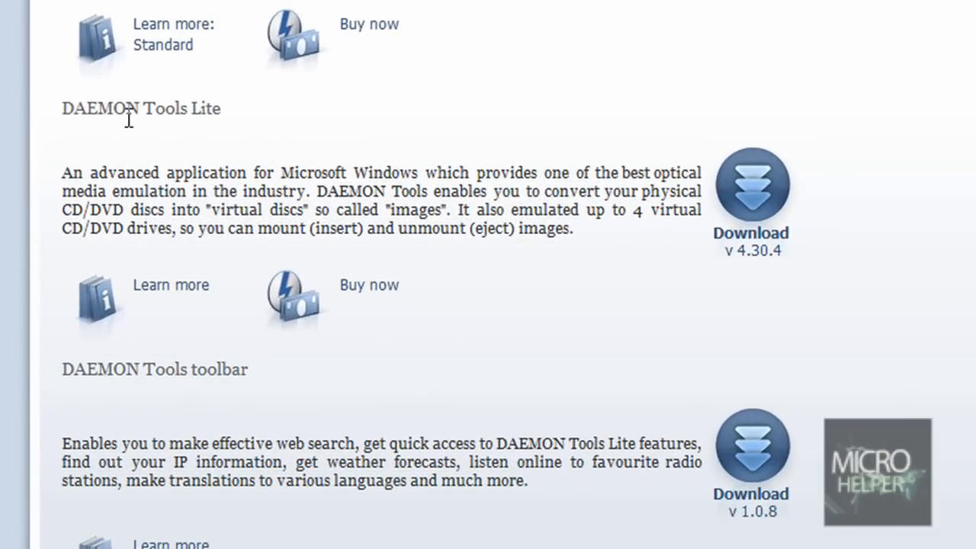
# - Download DAEMON Tools Lite and note Windows 7 among the supported systems on its page
pyautogui.click(753, 243)
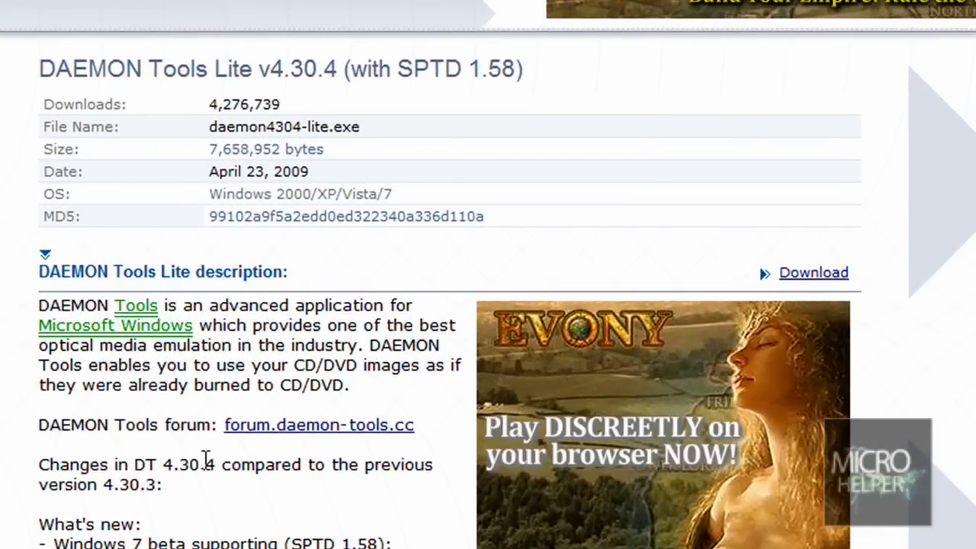
pyautogui.scroll(-4, 179, 493)
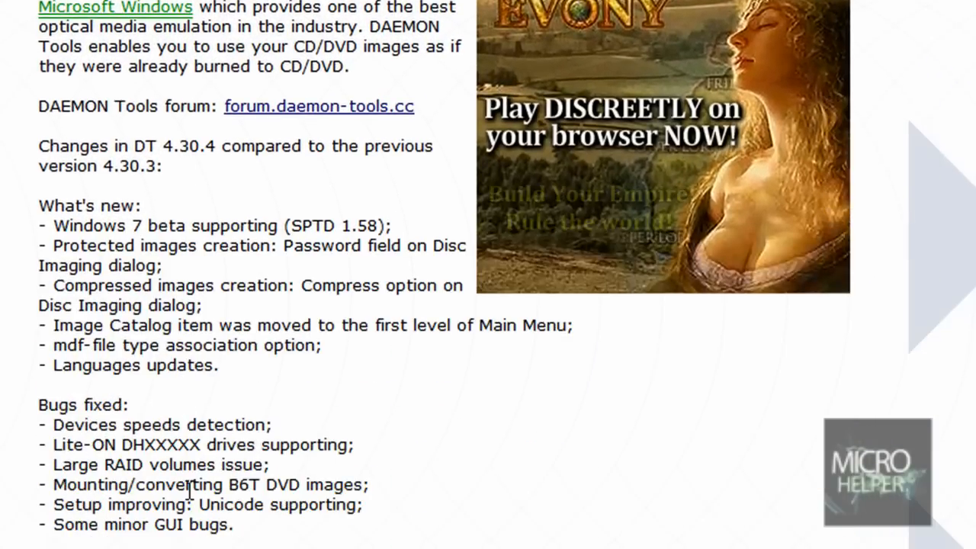
pyautogui.scroll(4, 189, 492)
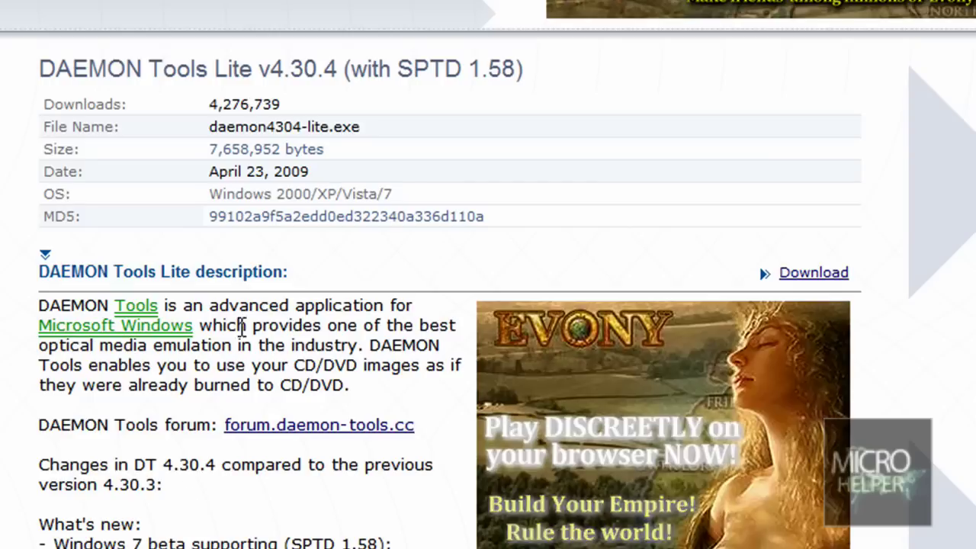
pyautogui.doubleClick(388, 194)
pyautogui.click(496, 207)
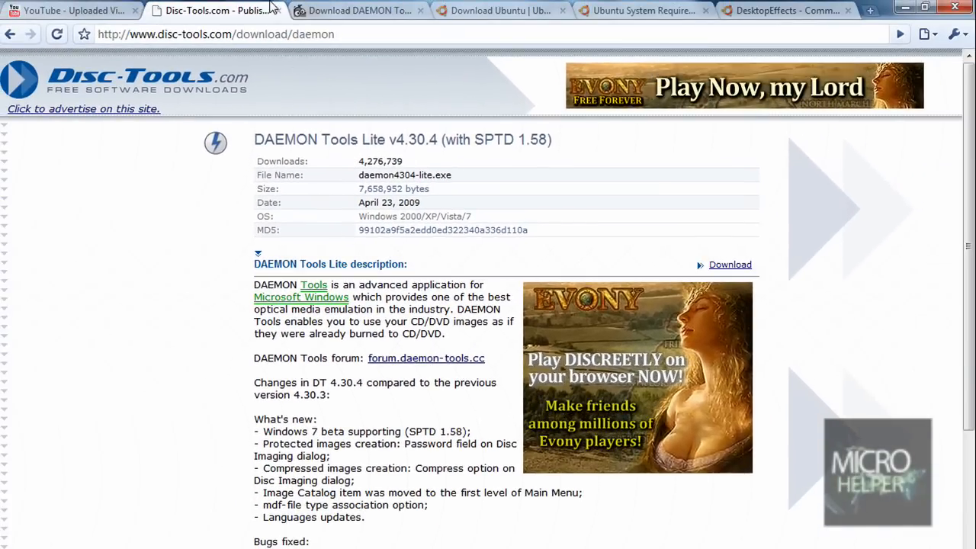
# - Go back to the downloads page and close the old Download Ubuntu and System Requirements tabs
pyautogui.press('BackSpace')
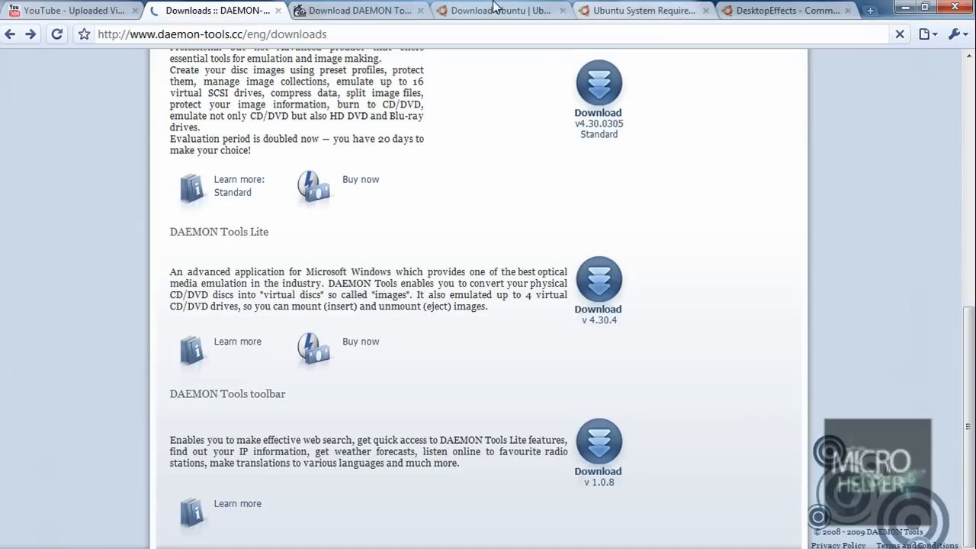
pyautogui.click(496, 9)
pyautogui.scroll(5, 512, 260)
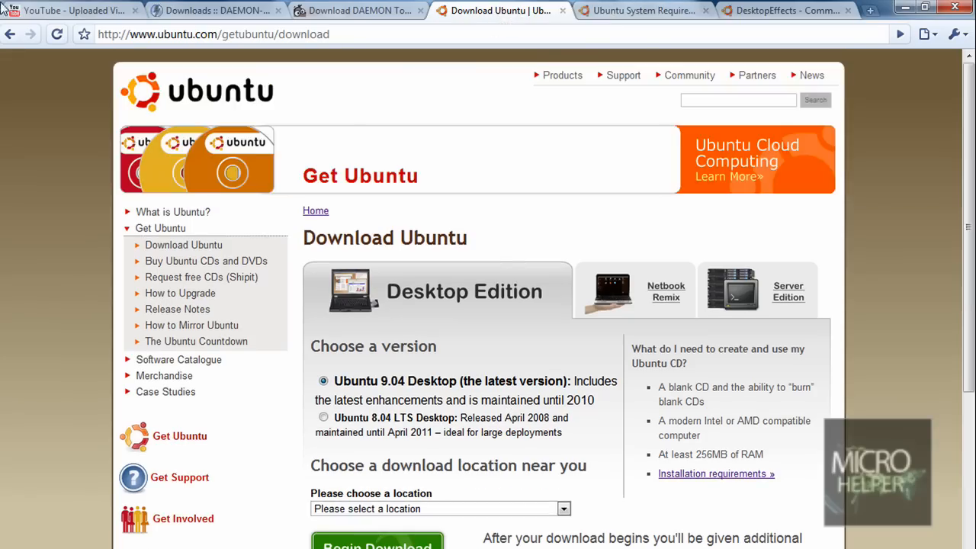
pyautogui.click(616, 10)
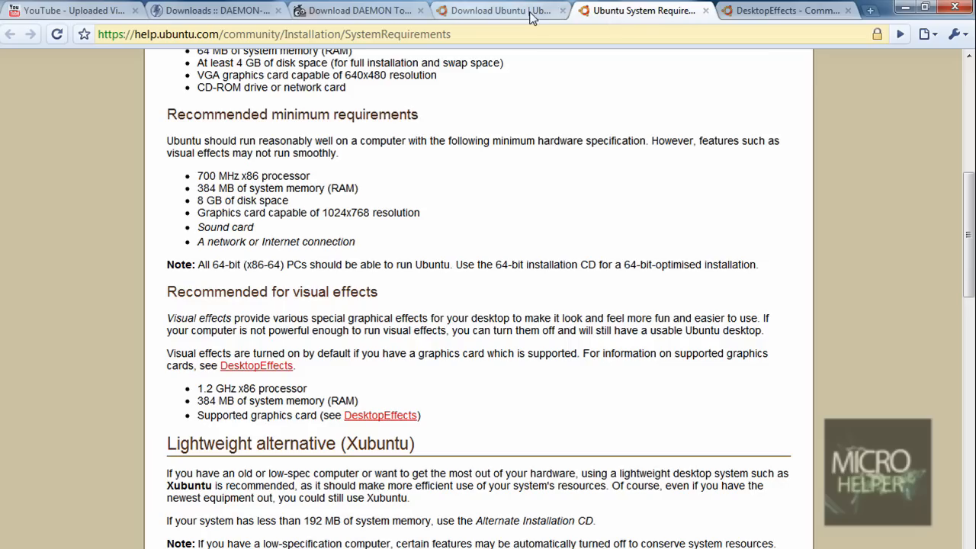
pyautogui.click(542, 10)
pyautogui.click(563, 11)
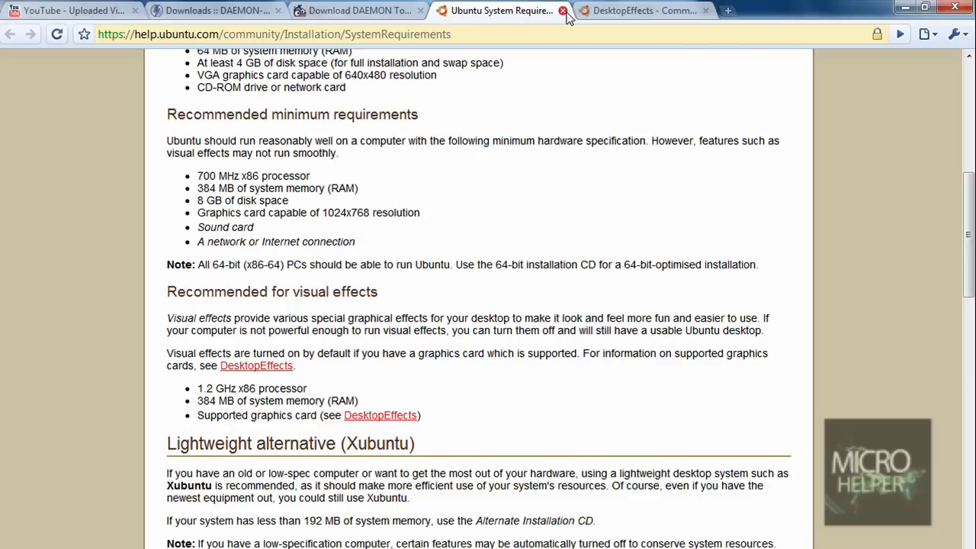
pyautogui.click(563, 10)
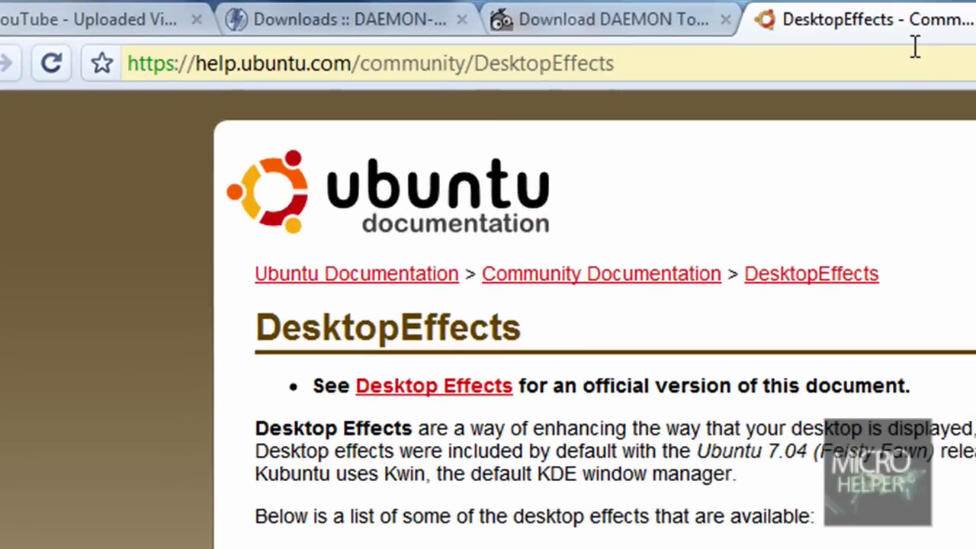
pyautogui.click(915, 63)
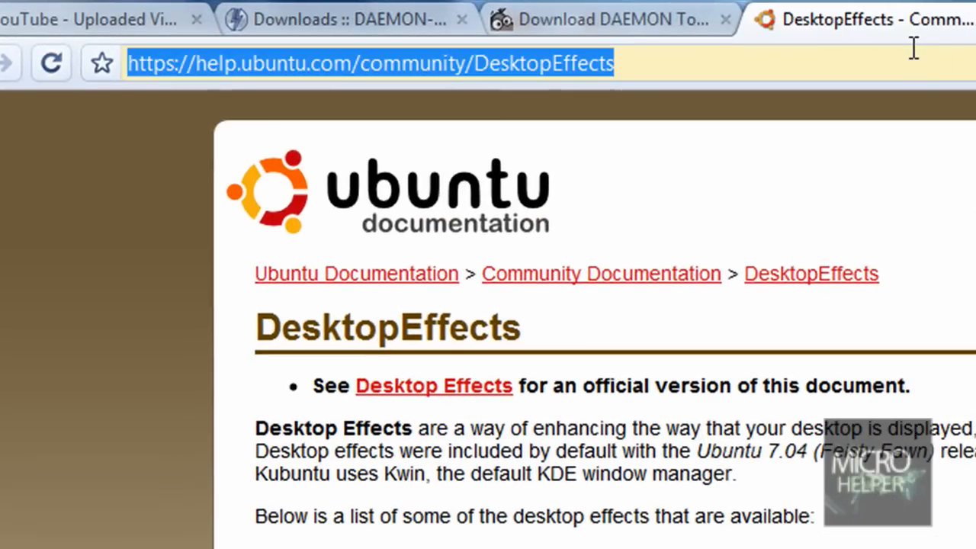
pyautogui.write('www.ub')
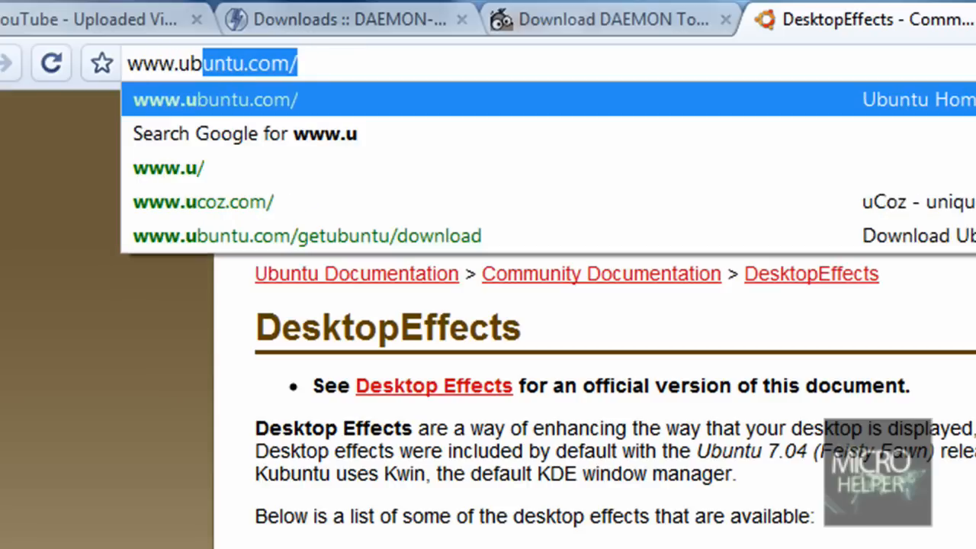
pyautogui.write('untu.com')
pyautogui.press('Return')
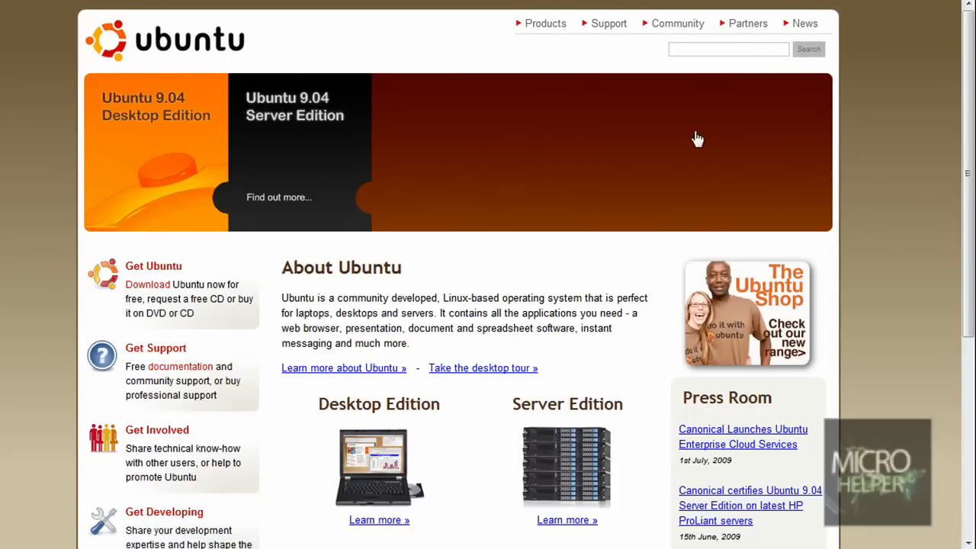
pyautogui.moveTo(181, 118)
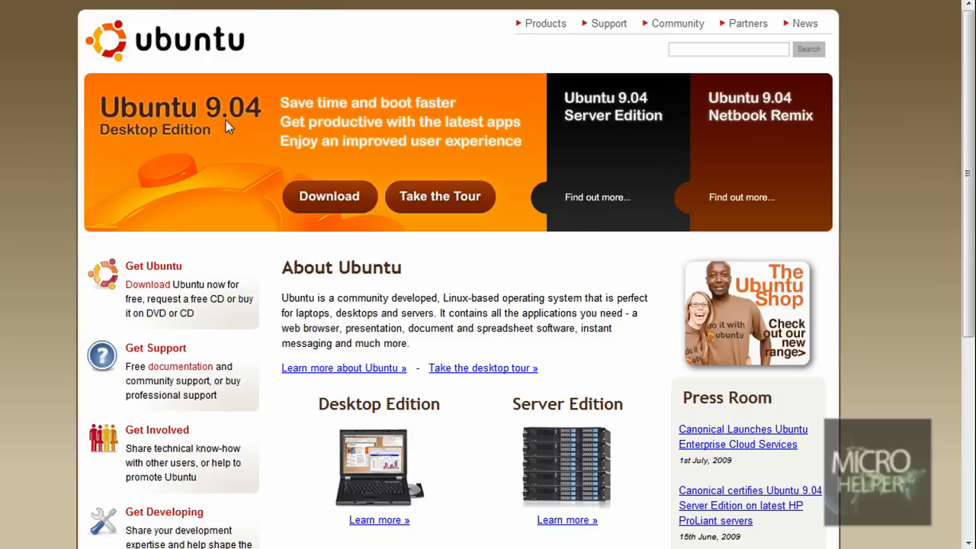
# - Go to the Download Ubuntu page and choose Ubuntu 8.04 LTS Desktop as the version
pyautogui.click(318, 212)
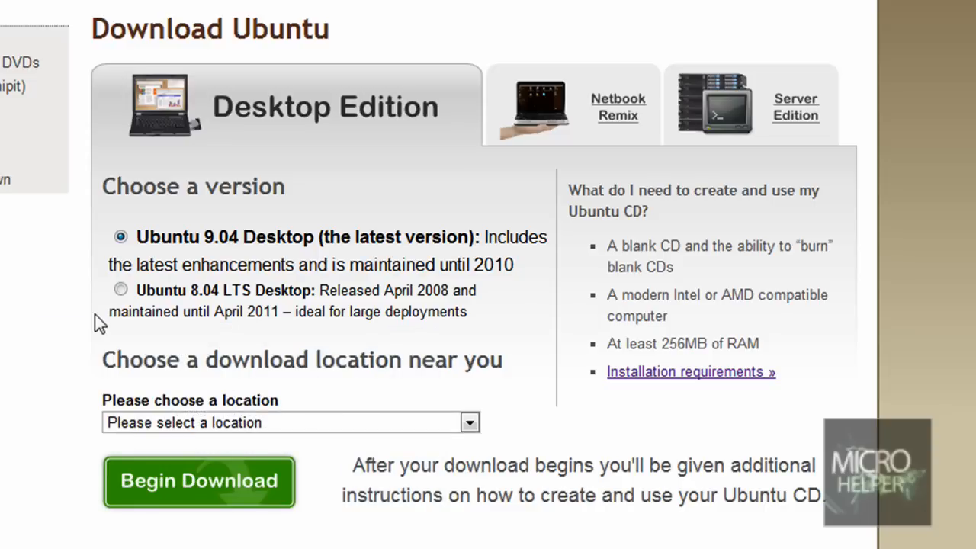
pyautogui.click(121, 290)
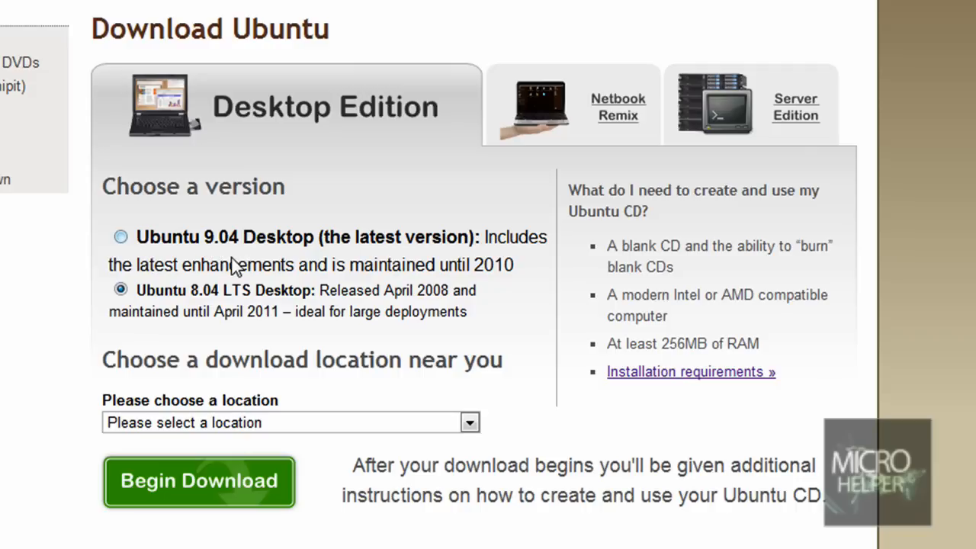
pyautogui.scroll(-3, 213, 270)
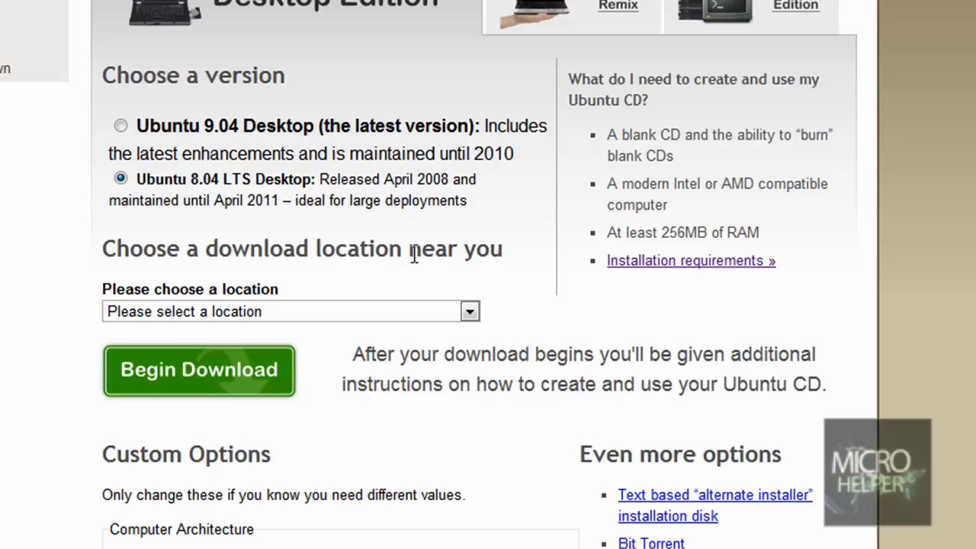
# - Choose United States MIT Media Lab as the download location, keeping 32bit
pyautogui.click(135, 315)
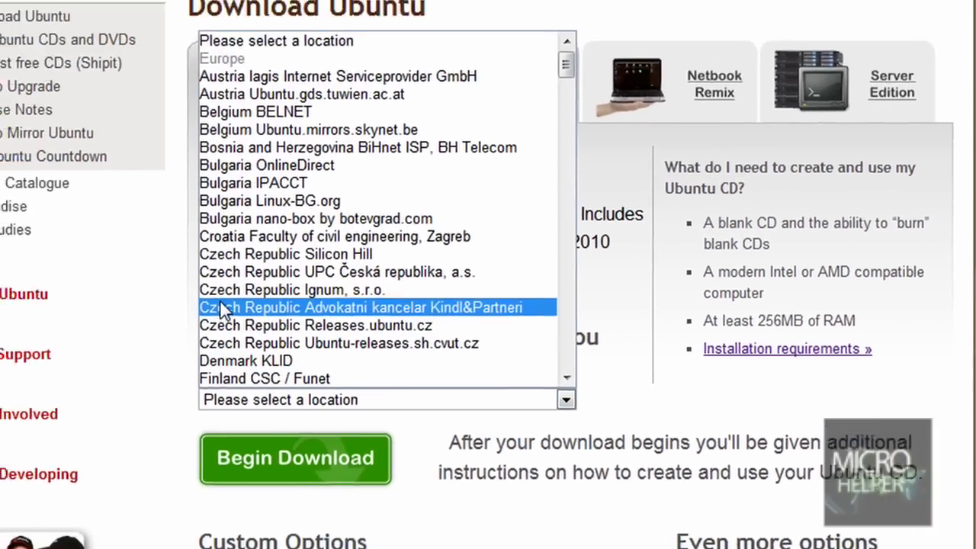
pyautogui.scroll(-5, 219, 299)
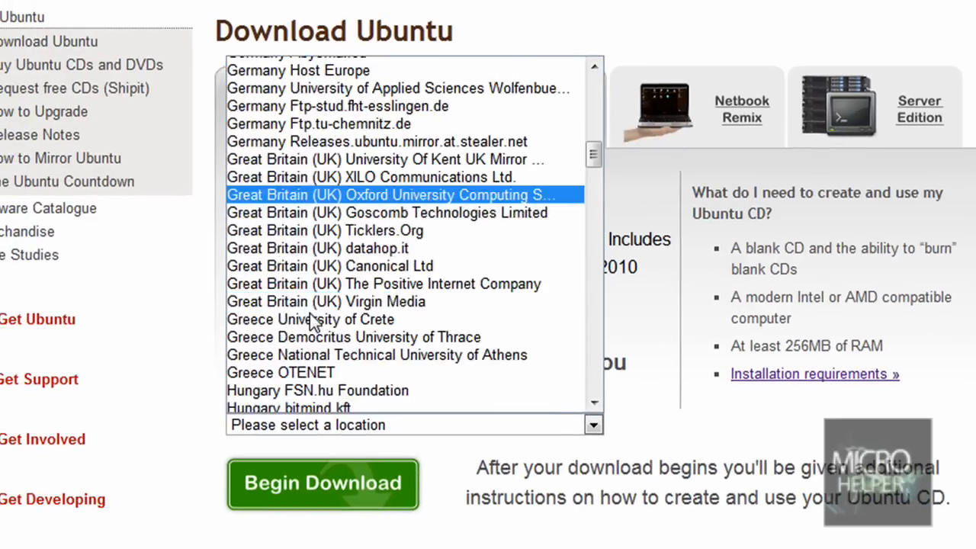
pyautogui.scroll(-5, 320, 320)
pyautogui.scroll(-10, 320, 321)
pyautogui.scroll(3, 320, 320)
pyautogui.scroll(3, 320, 320)
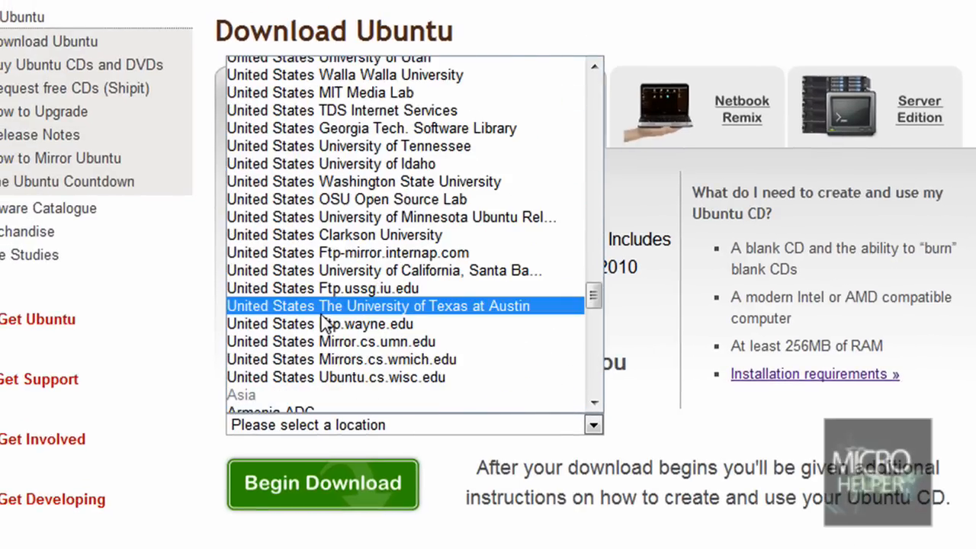
pyautogui.scroll(3, 326, 324)
pyautogui.scroll(5, 326, 324)
pyautogui.scroll(5, 326, 324)
pyautogui.scroll(-2, 326, 324)
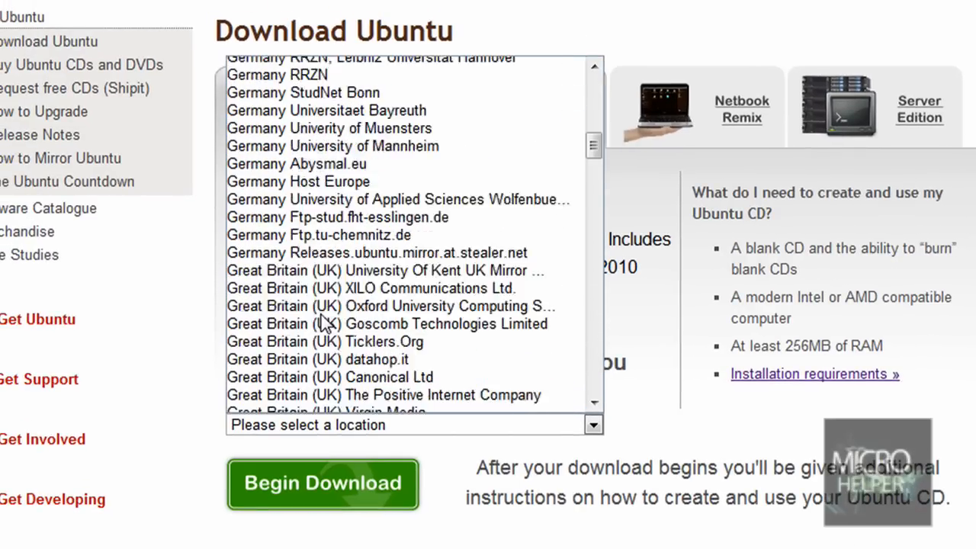
pyautogui.scroll(-4, 326, 324)
pyautogui.scroll(-5, 326, 324)
pyautogui.scroll(-4, 326, 324)
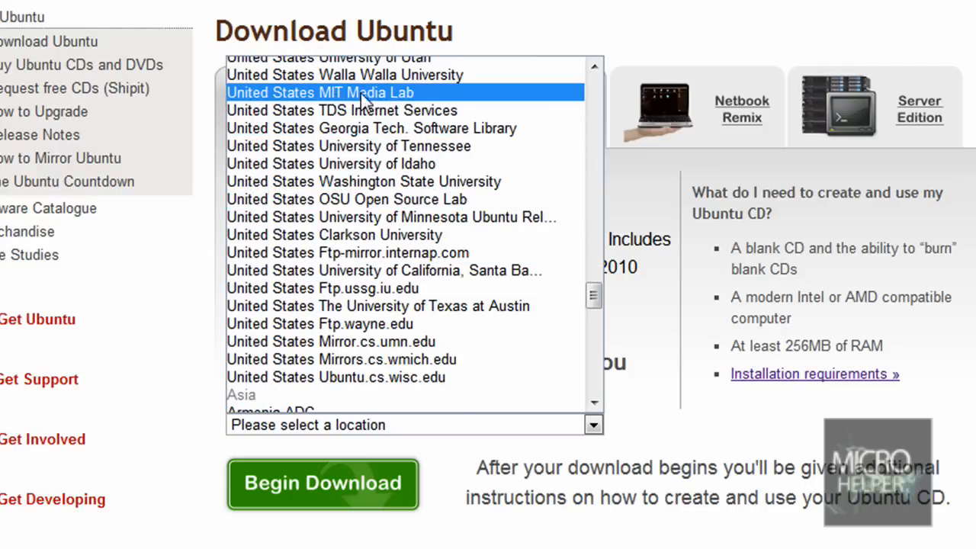
pyautogui.click(328, 93)
pyautogui.scroll(-3, 134, 469)
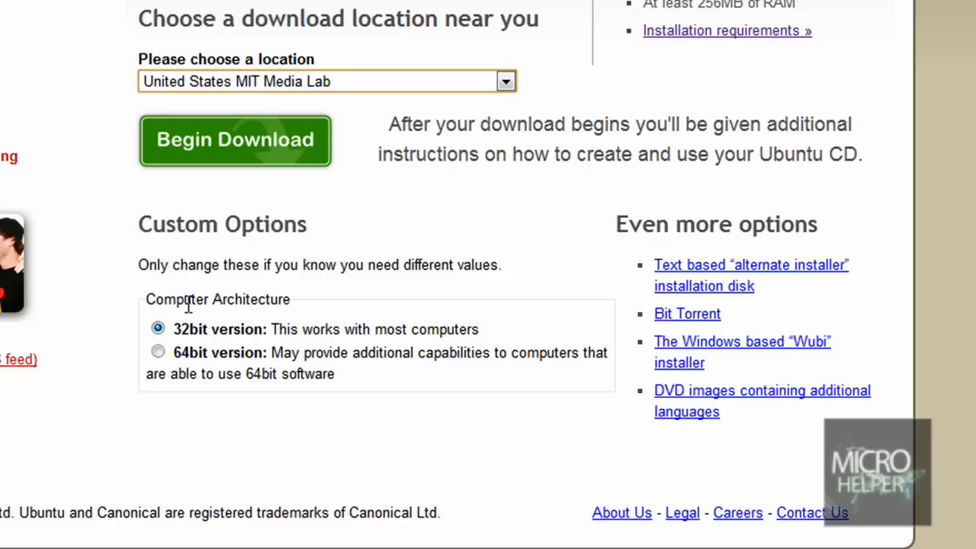
# - View the computer's system properties from the Start menu's Computer entry
pyautogui.click(190, 303)
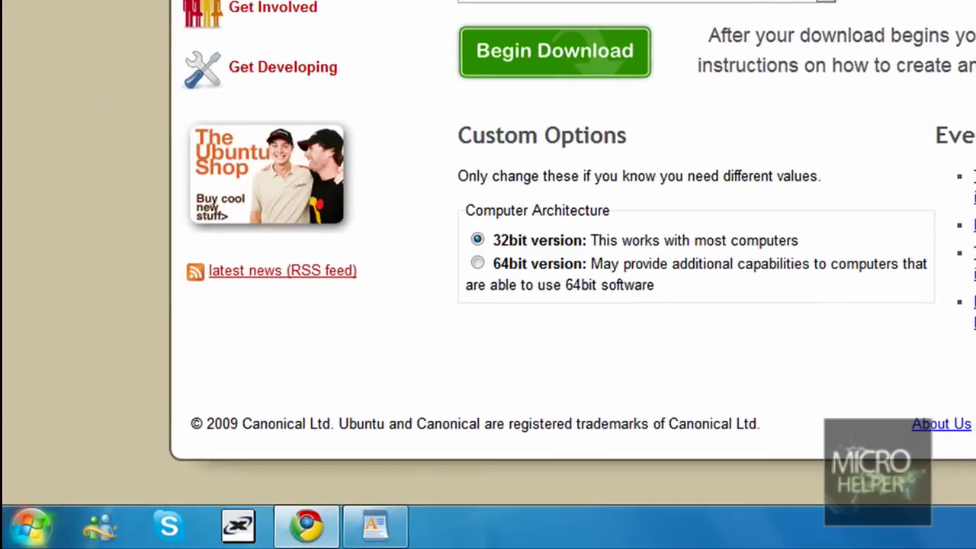
pyautogui.press('super')
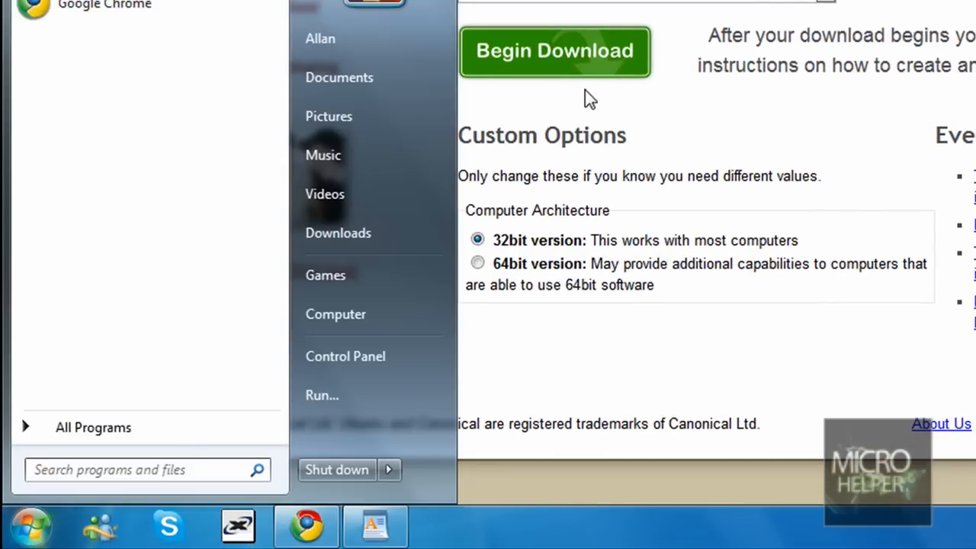
pyautogui.rightClick(406, 310)
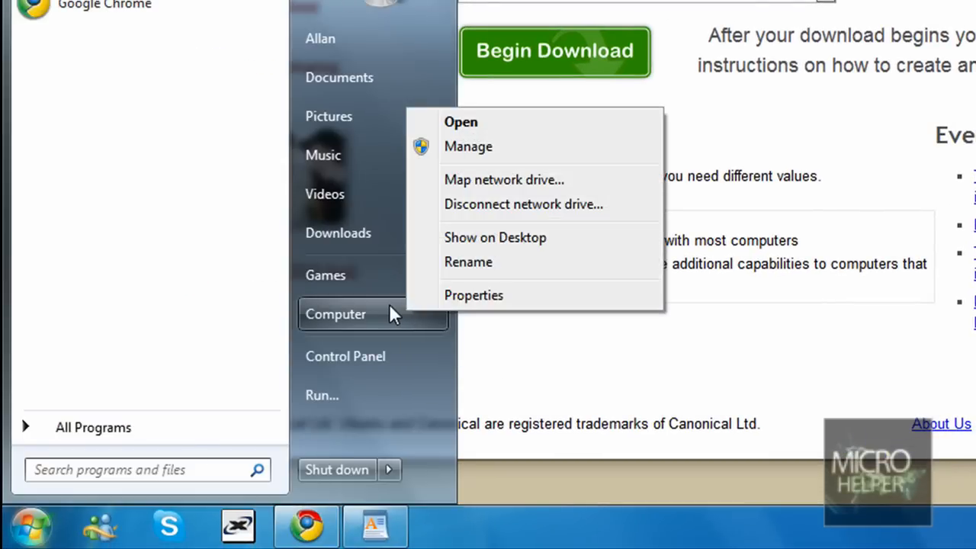
pyautogui.click(467, 296)
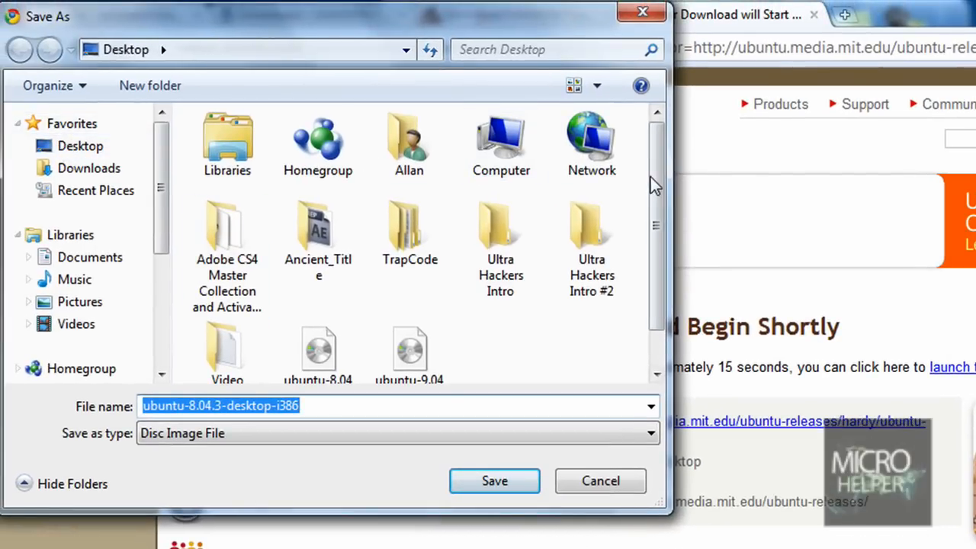
pyautogui.moveTo(654, 177); pyautogui.dragTo(655, 221)
# - Save the ubuntu-8.04.3-desktop-i386 image to the Desktop and minimize Chrome
pyautogui.click(523, 313)
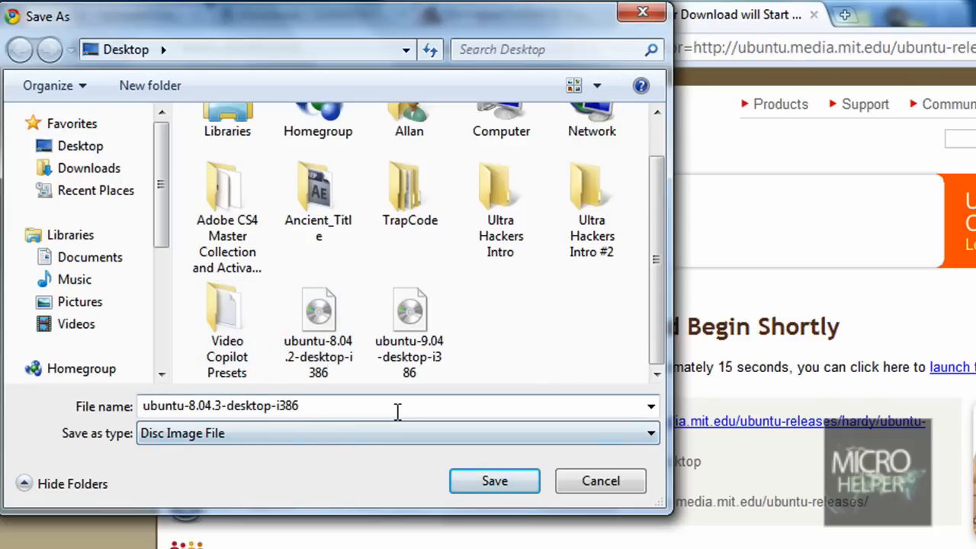
pyautogui.click(598, 477)
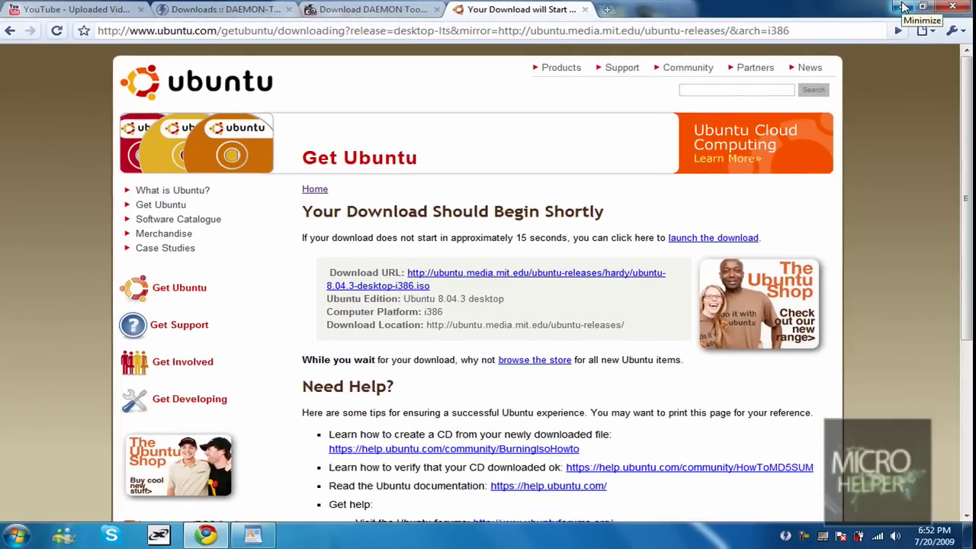
pyautogui.click(903, 6)
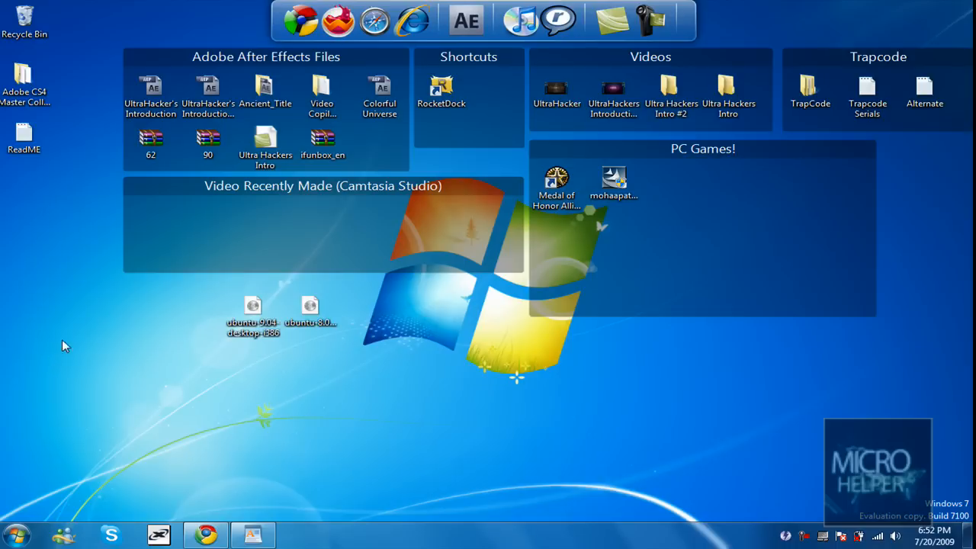
# - Launch DAEMON Tools Lite from All Programs in the Start menu
pyautogui.click(15, 535)
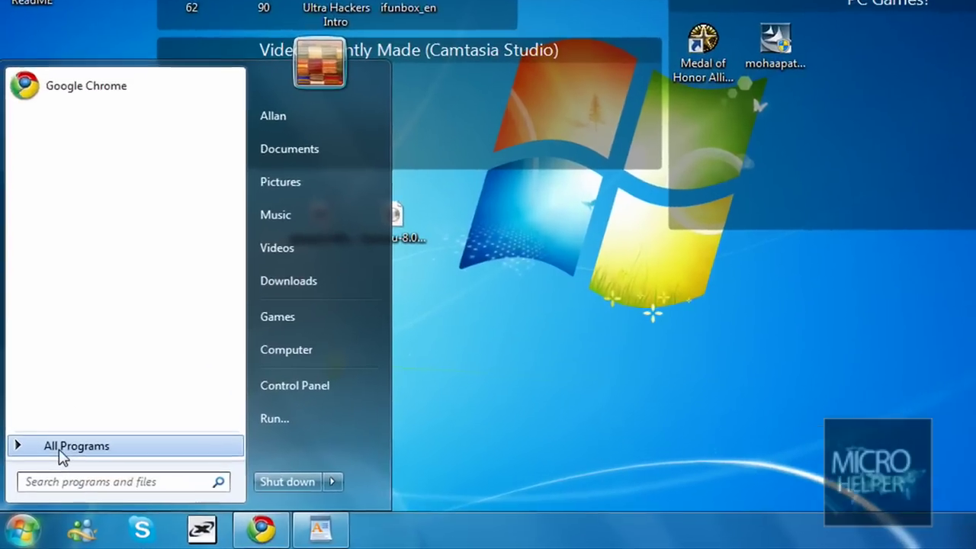
pyautogui.click(50, 474)
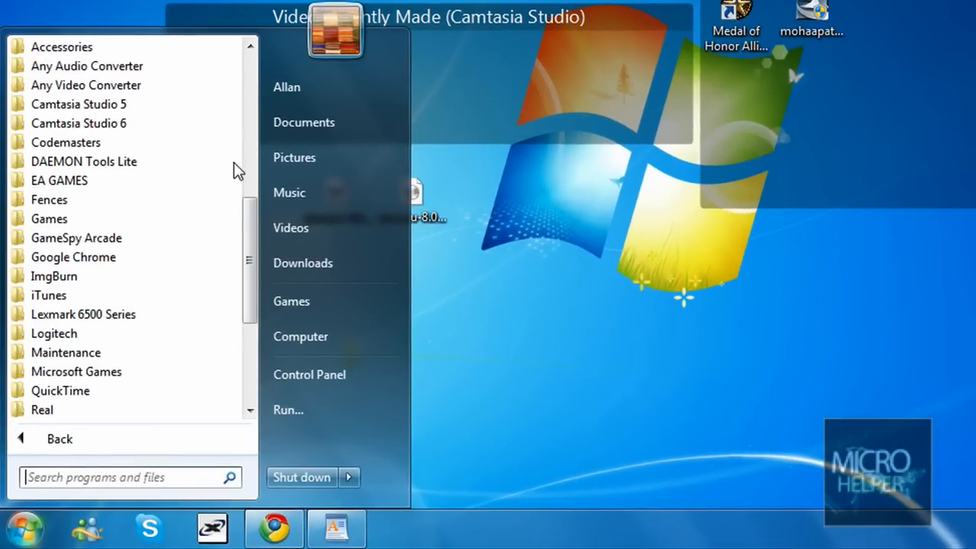
pyautogui.click(99, 166)
pyautogui.click(114, 183)
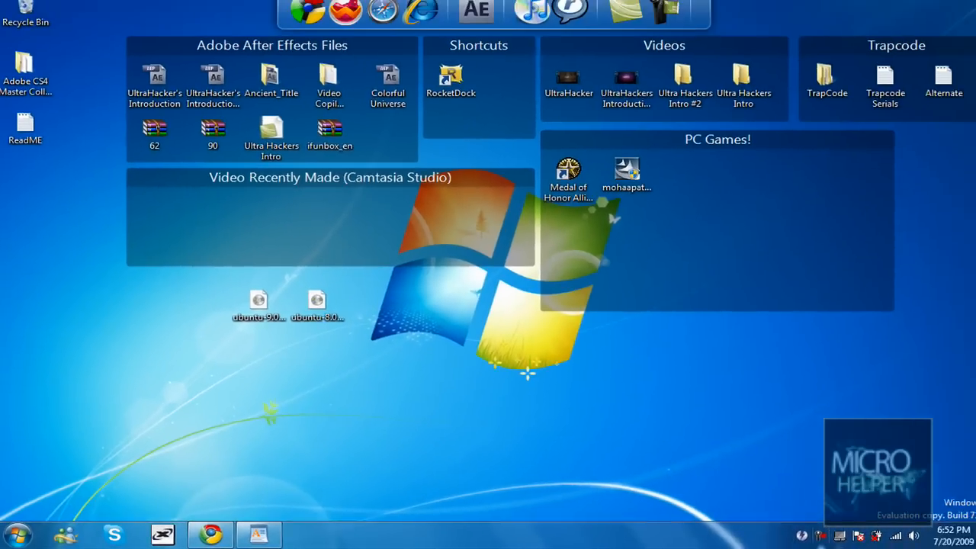
pyautogui.rightClick(793, 535)
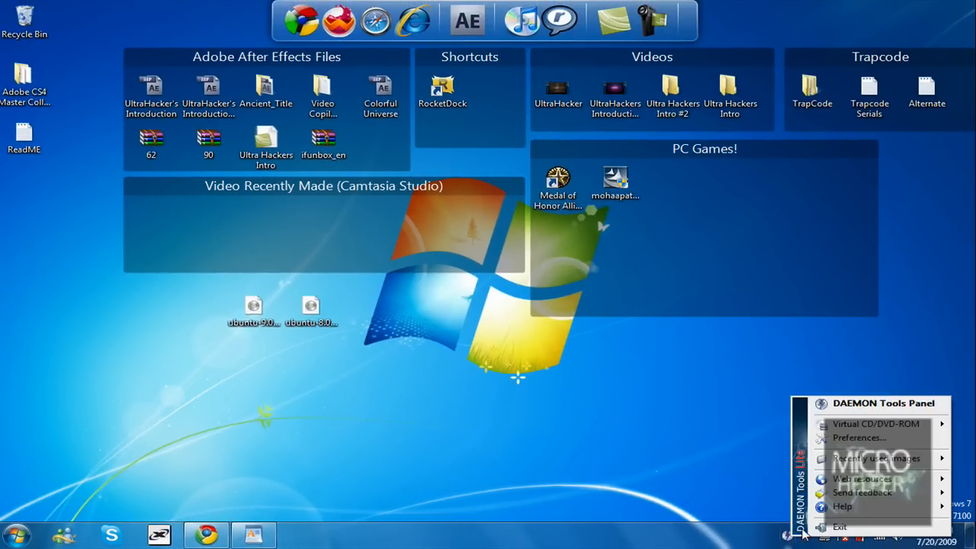
pyautogui.click(839, 526)
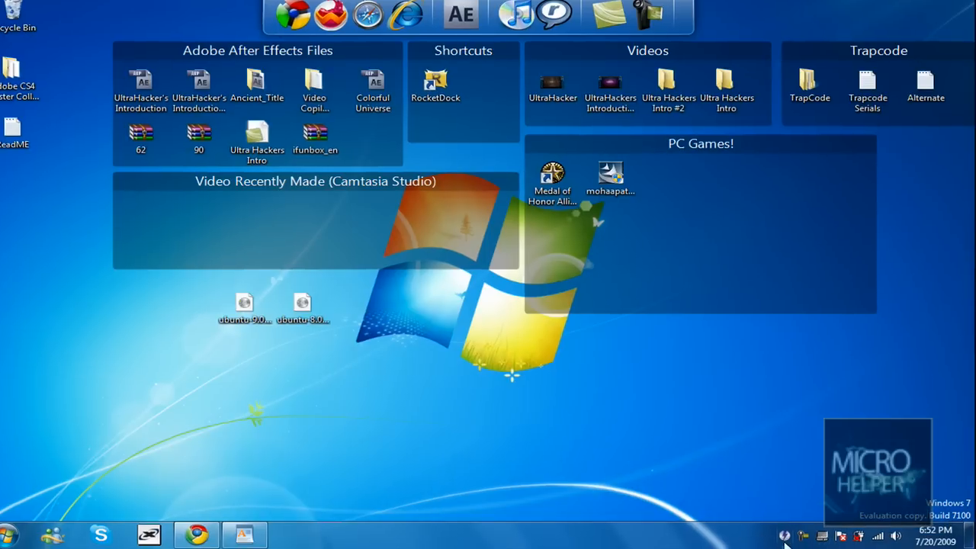
pyautogui.click(786, 537)
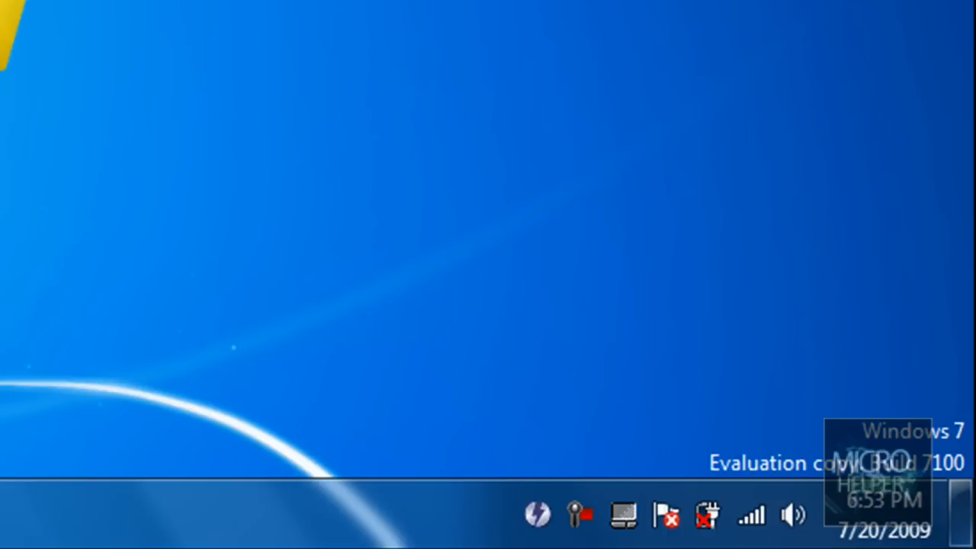
# - From the DAEMON Tools tray menu, choose Mount image for the empty drive H:
pyautogui.rightClick(537, 517)
pyautogui.click(539, 530)
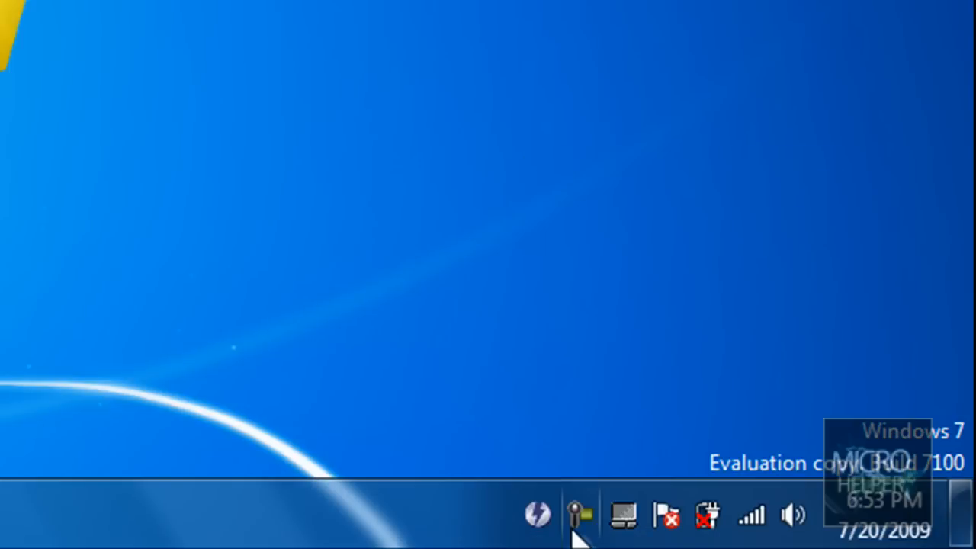
pyautogui.rightClick(538, 517)
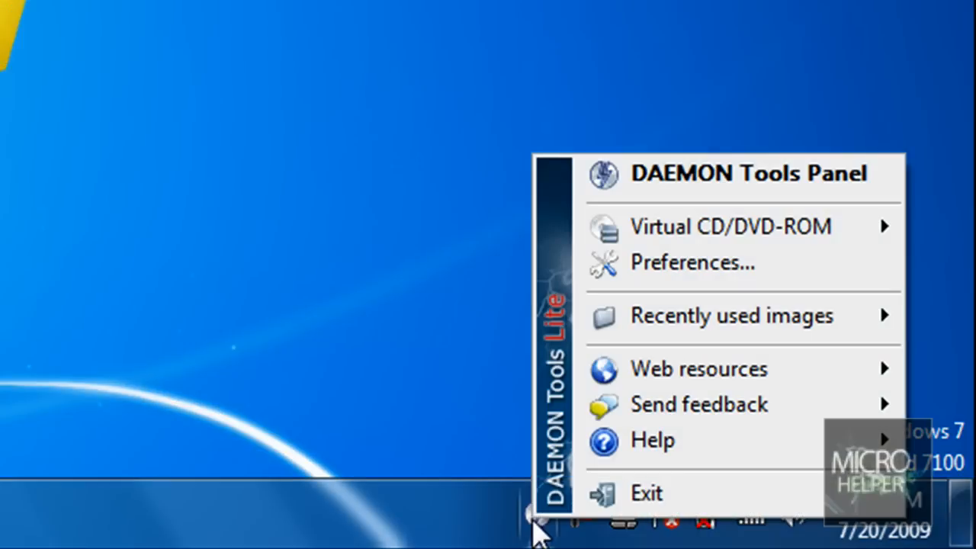
pyautogui.moveTo(716, 226)
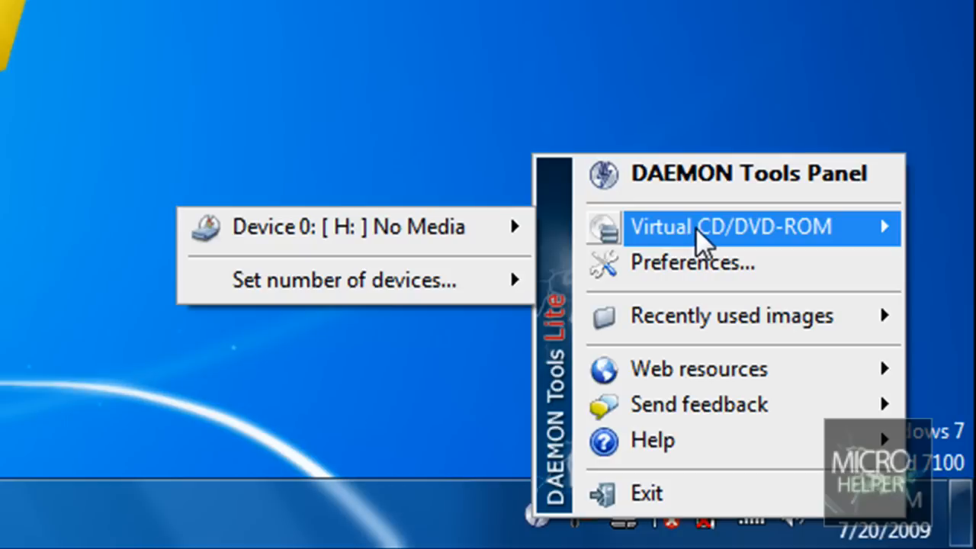
pyautogui.moveTo(348, 227)
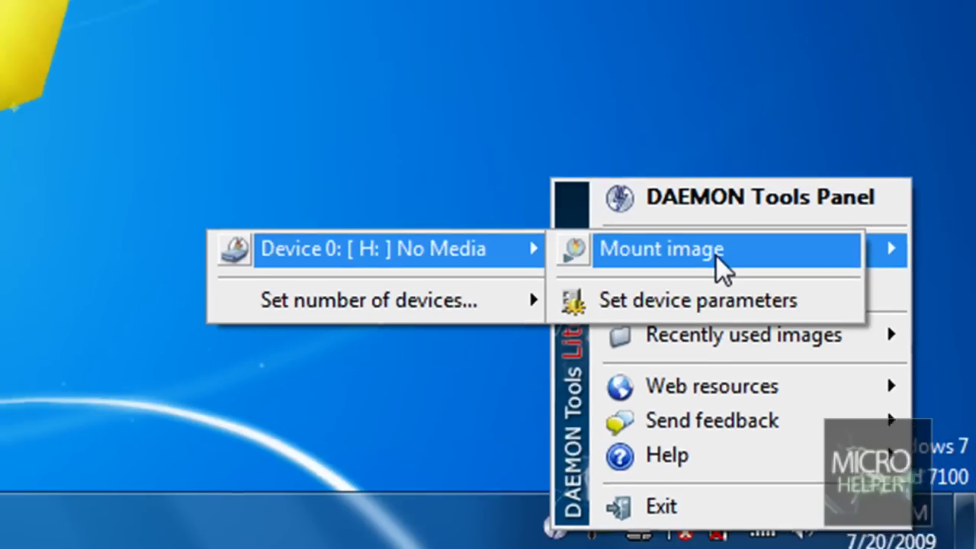
pyautogui.click(710, 232)
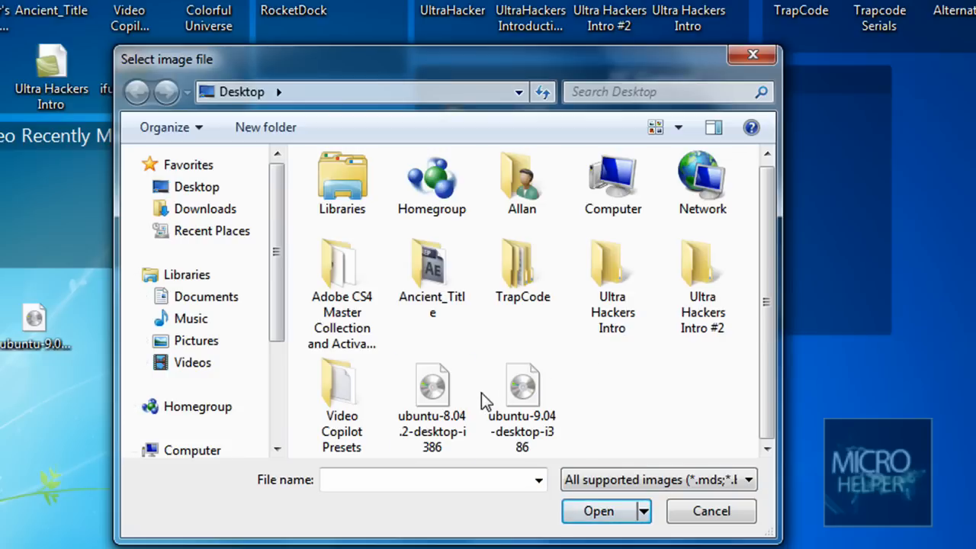
# - Mount the ubuntu-8.04.2-desktop-i386 image so the Ubuntu CD Menu autoruns
pyautogui.click(445, 382)
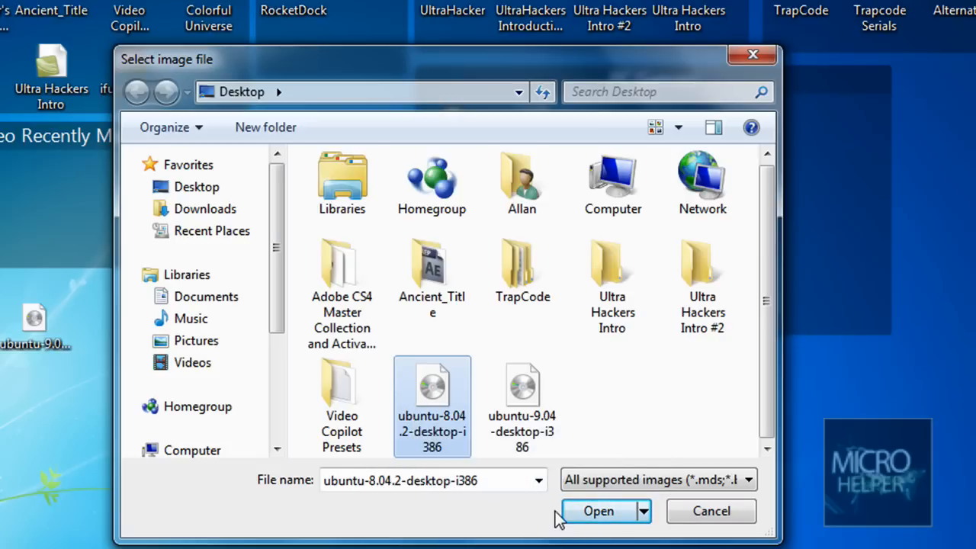
pyautogui.click(597, 511)
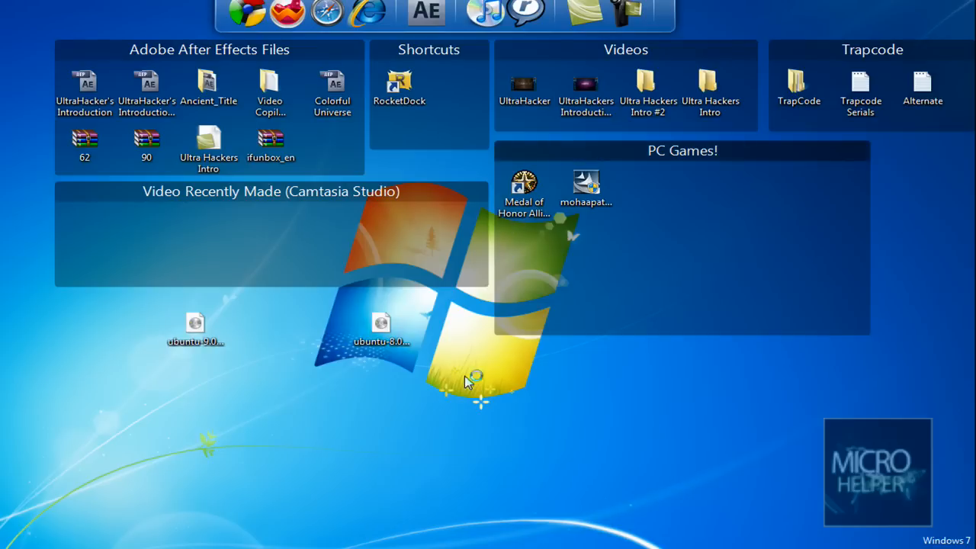
# - Check the drives in Computer, then return to the Ubuntu CD Menu's installation choices
pyautogui.click(381, 336)
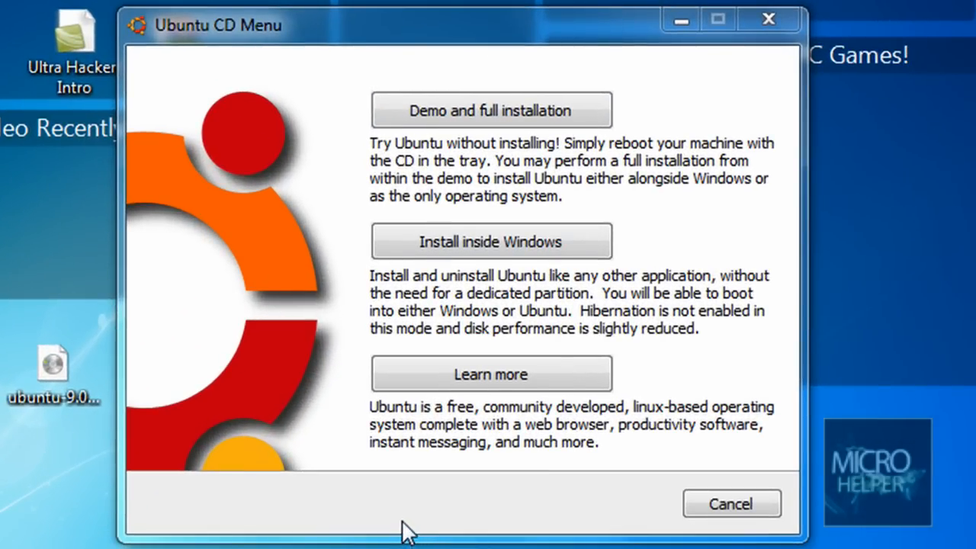
pyautogui.press('super')
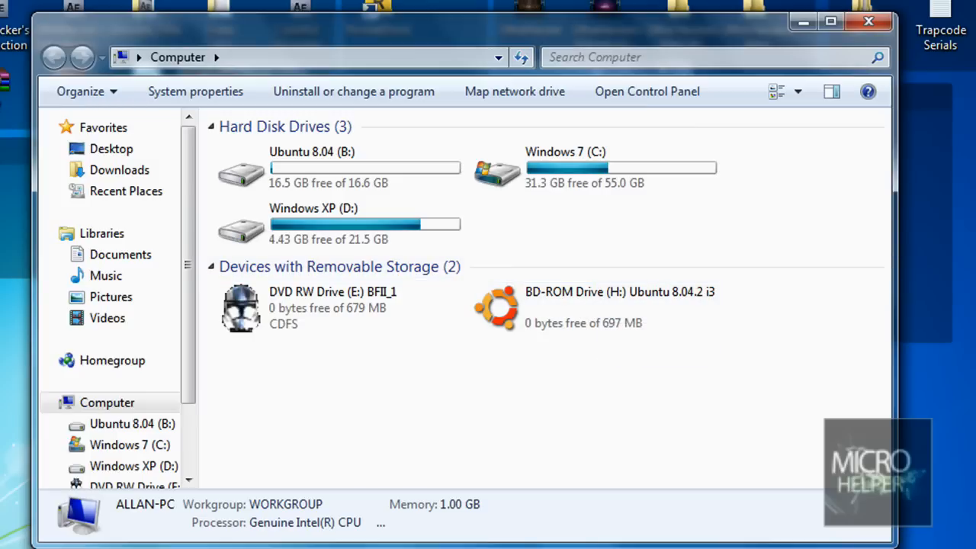
pyautogui.click(869, 23)
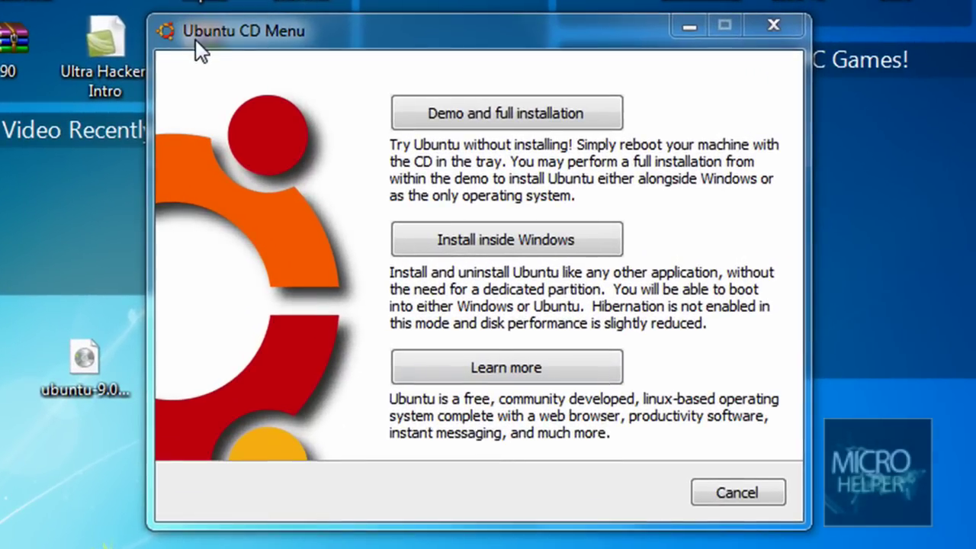
pyautogui.click(228, 38)
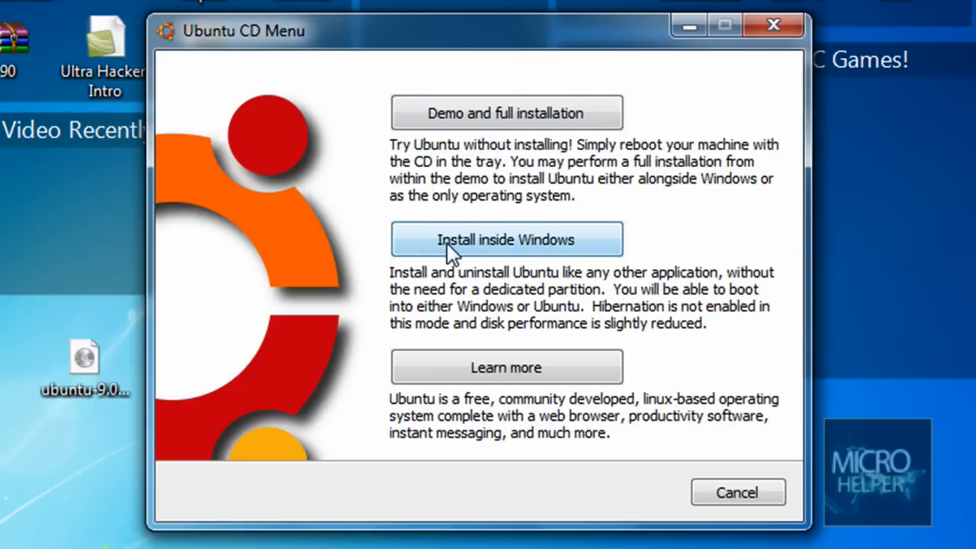
# - Choose Install inside Windows and review the drive list, keeping the 15 GB installation size
pyautogui.click(447, 243)
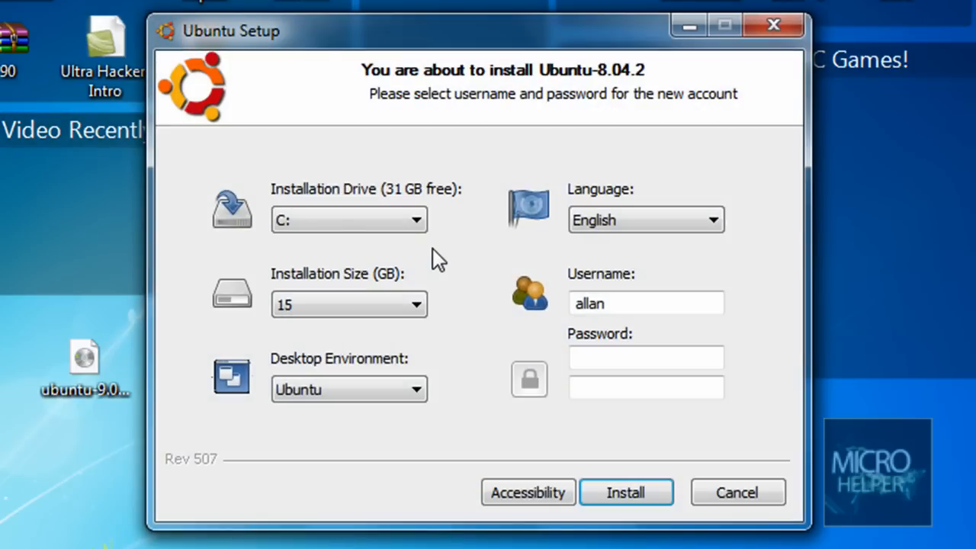
pyautogui.moveTo(348, 219)
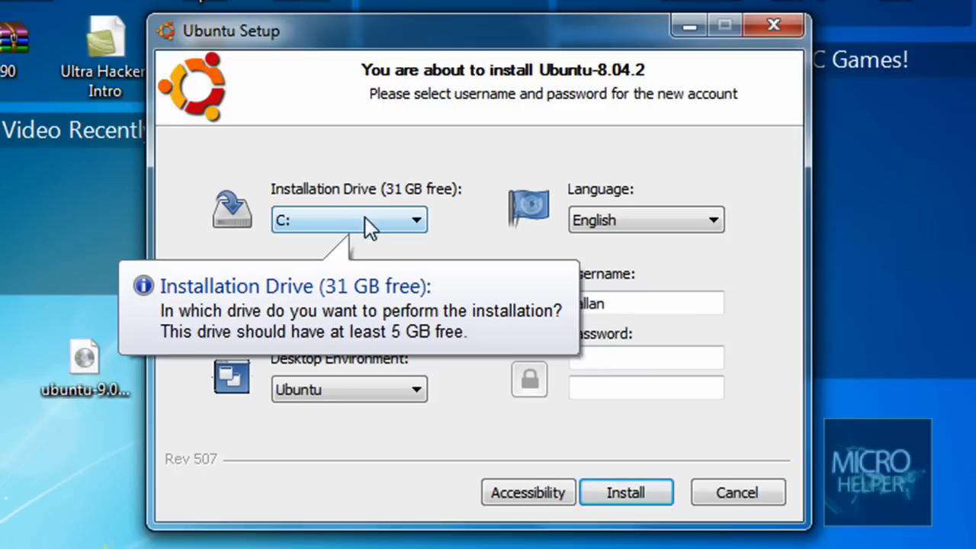
pyautogui.click(369, 226)
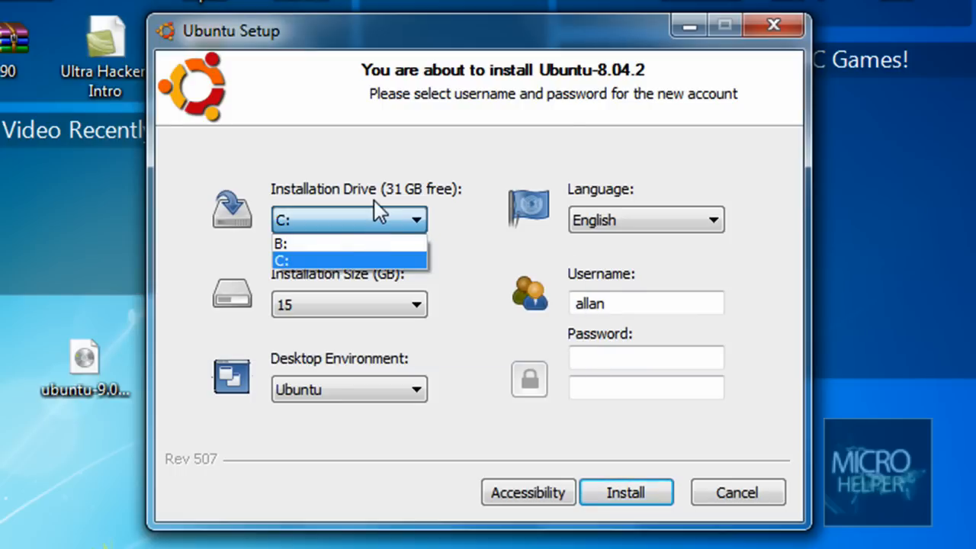
pyautogui.click(391, 200)
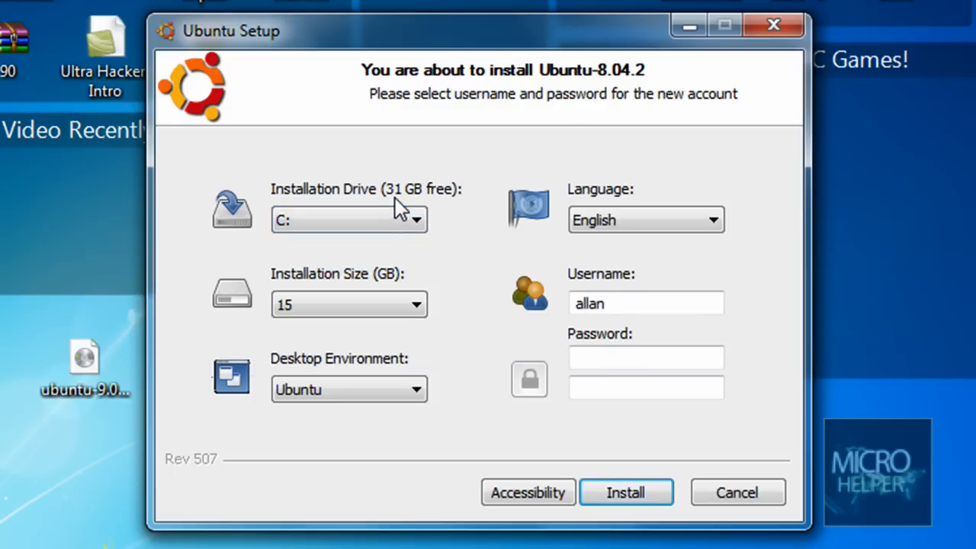
pyautogui.click(382, 304)
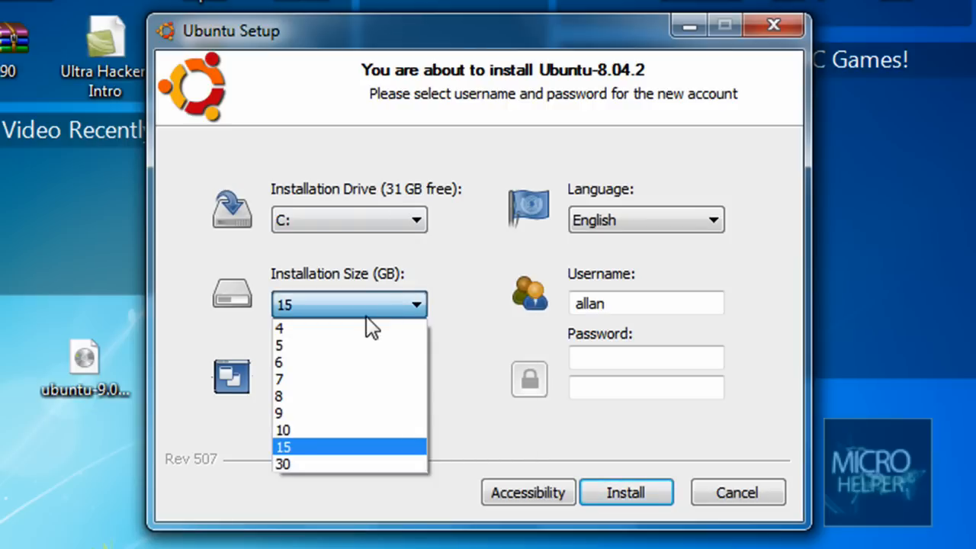
pyautogui.click(457, 278)
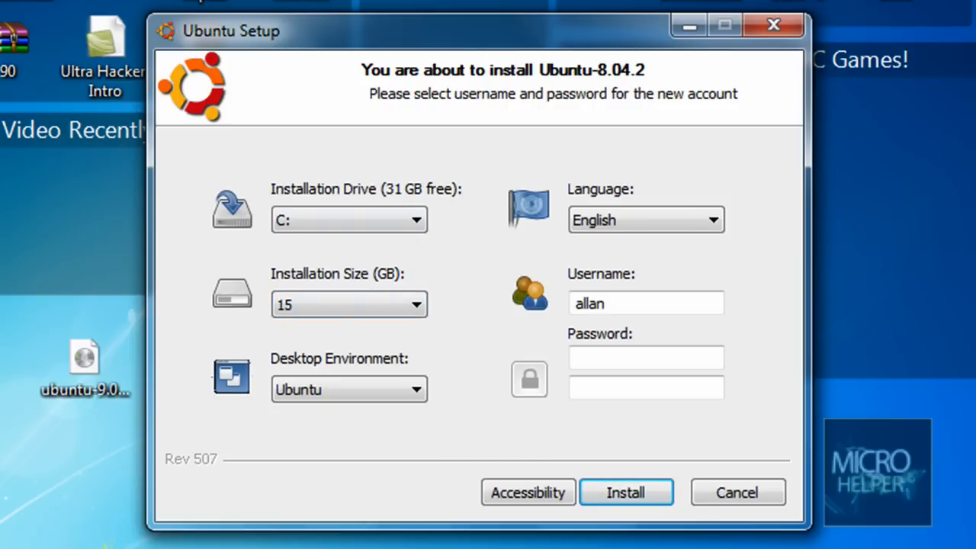
# - Compare free space on Windows 7 (C:) in the Computer window beside the setup form
pyautogui.press('super')
pyautogui.click(38, 541)
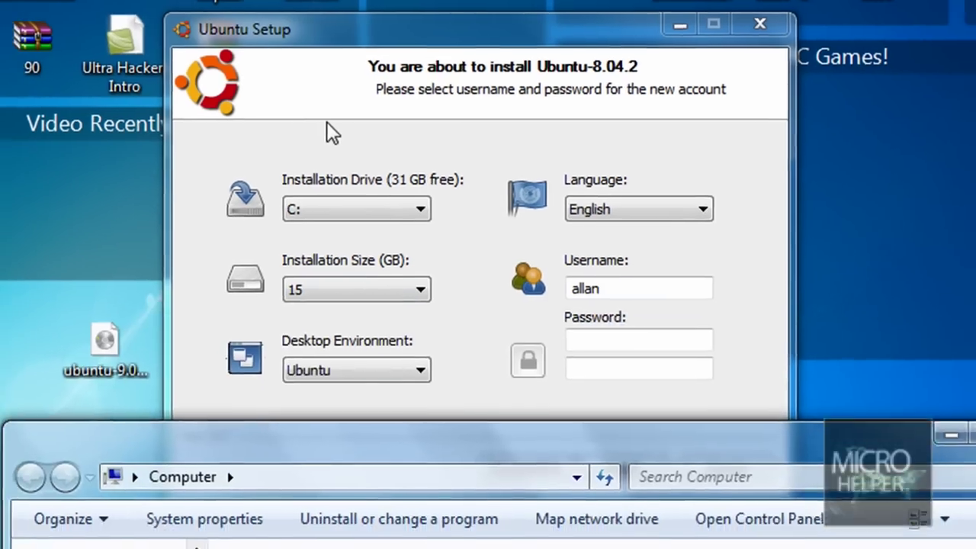
pyautogui.moveTo(296, 438); pyautogui.dragTo(320, 335)
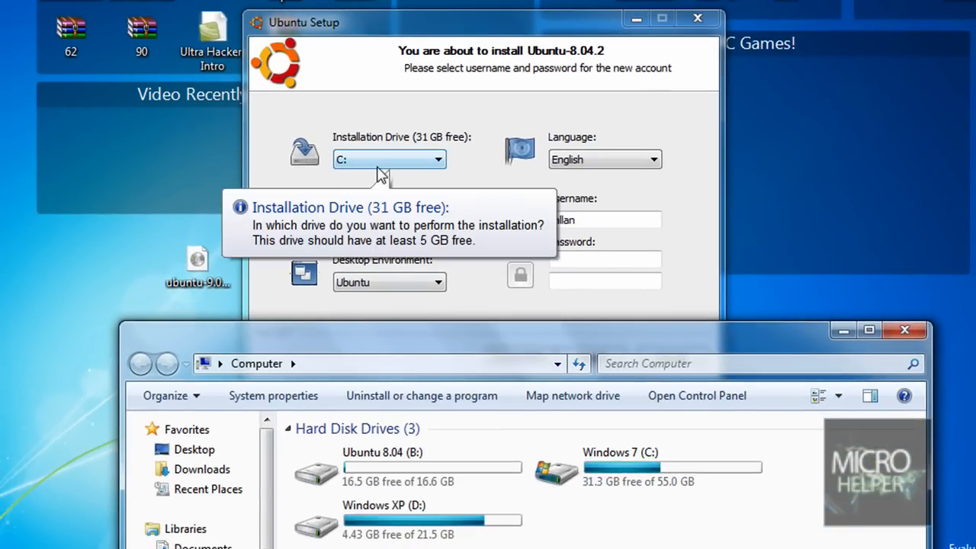
pyautogui.click(593, 469)
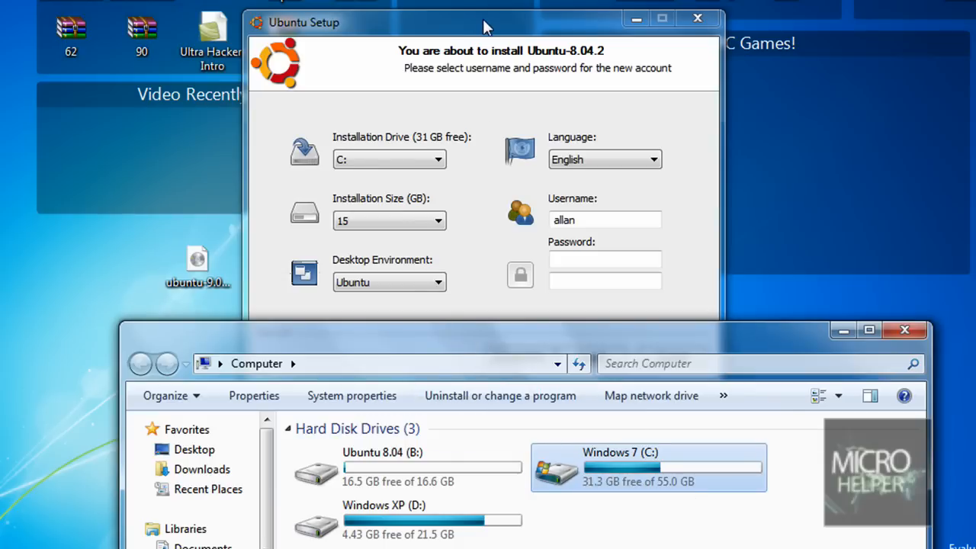
pyautogui.moveTo(488, 24); pyautogui.dragTo(484, 0)
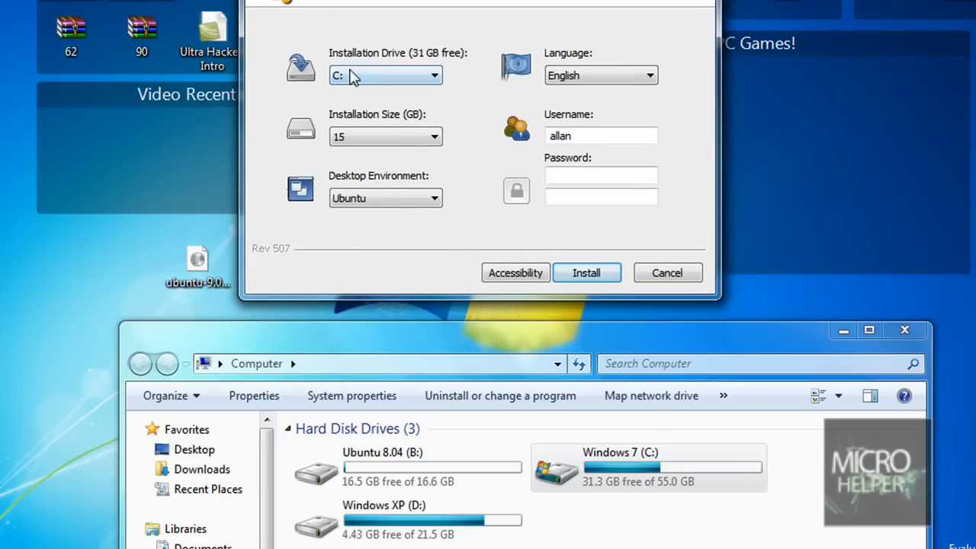
# - After checking Ubuntu 8.04 (B:) has 16 GB free, set B: as the installation drive
pyautogui.click(352, 76)
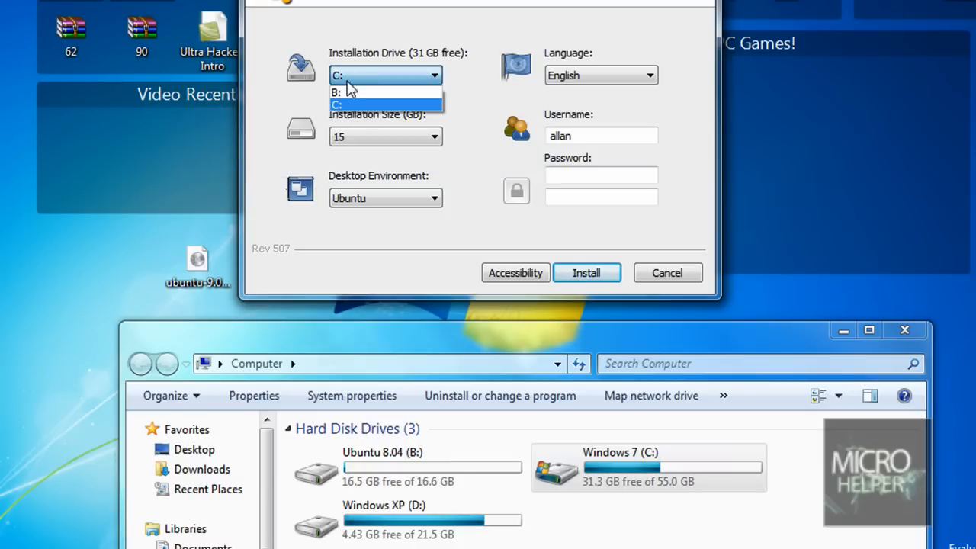
pyautogui.click(351, 105)
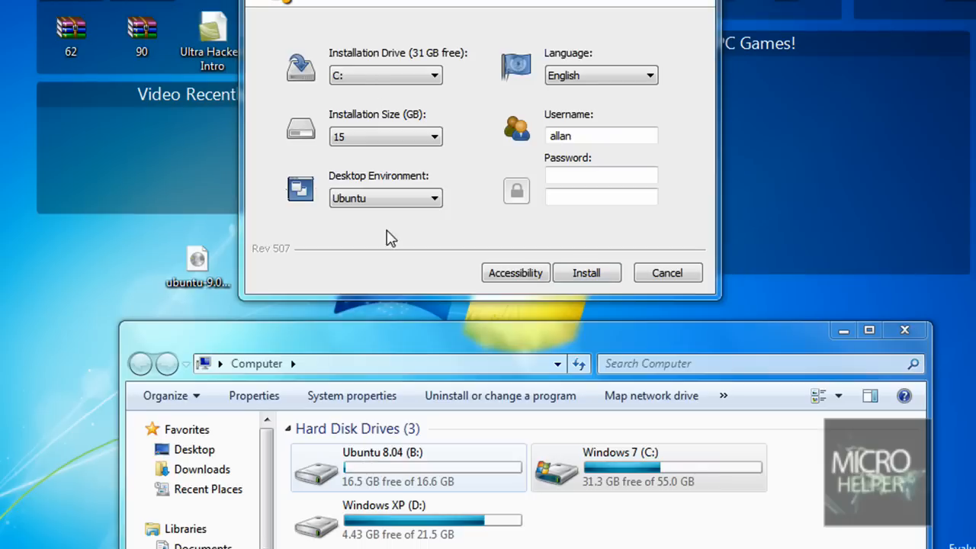
pyautogui.click(381, 462)
pyautogui.click(369, 75)
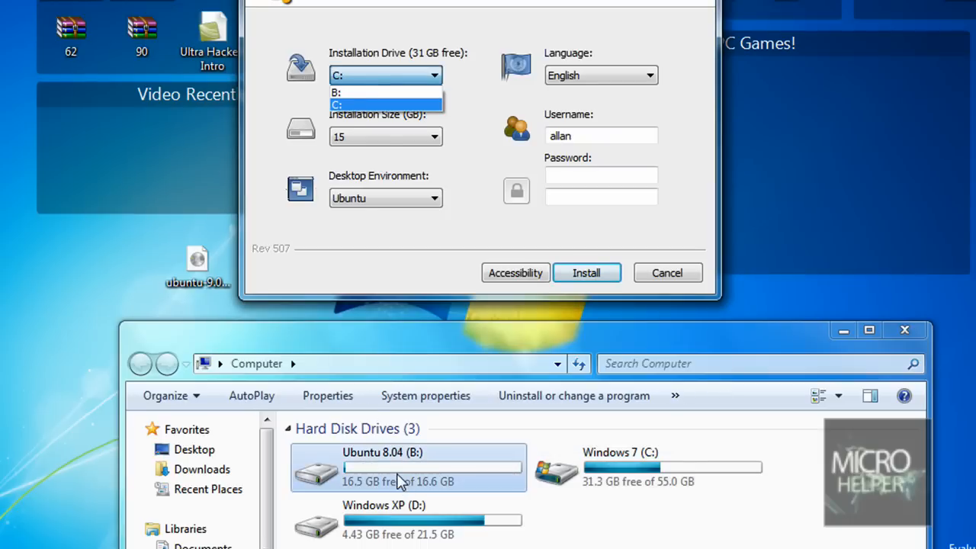
pyautogui.click(351, 93)
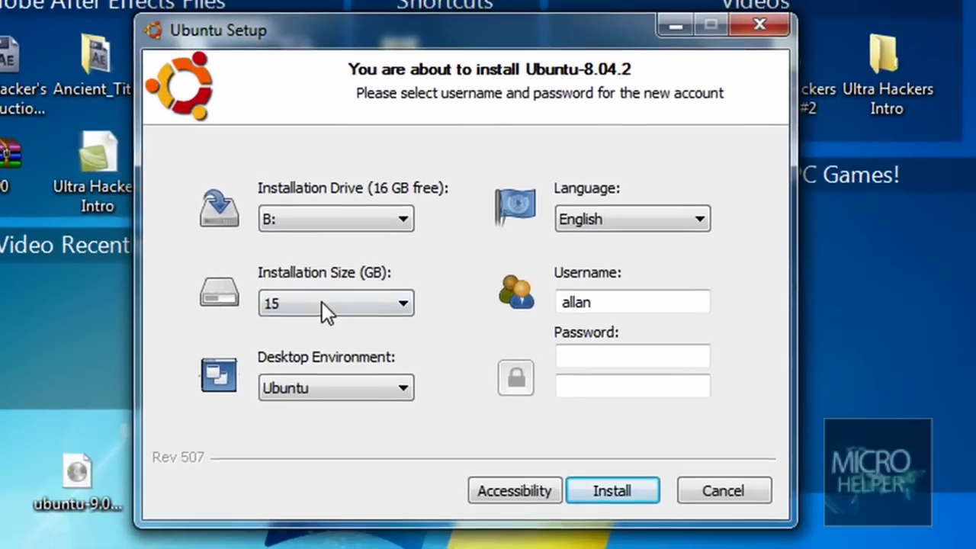
pyautogui.click(322, 302)
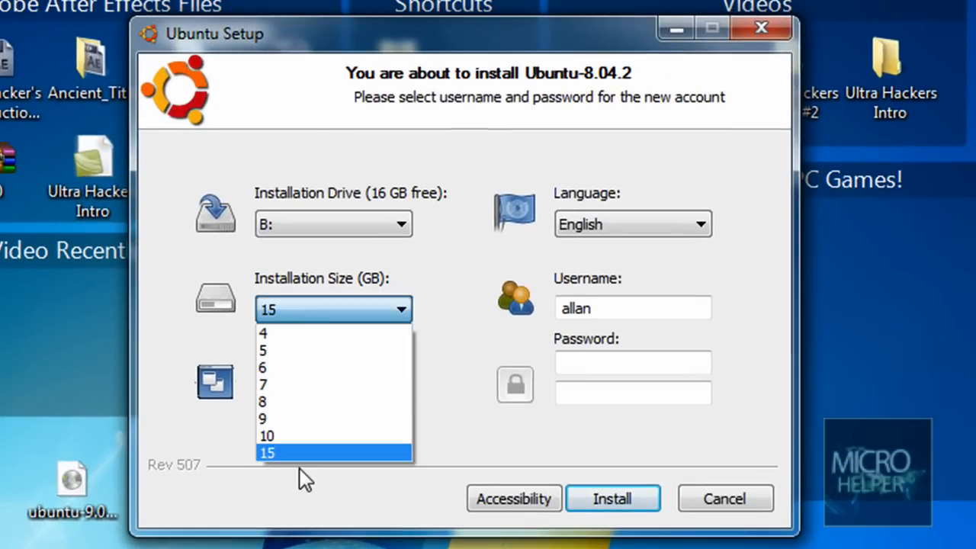
pyautogui.click(300, 450)
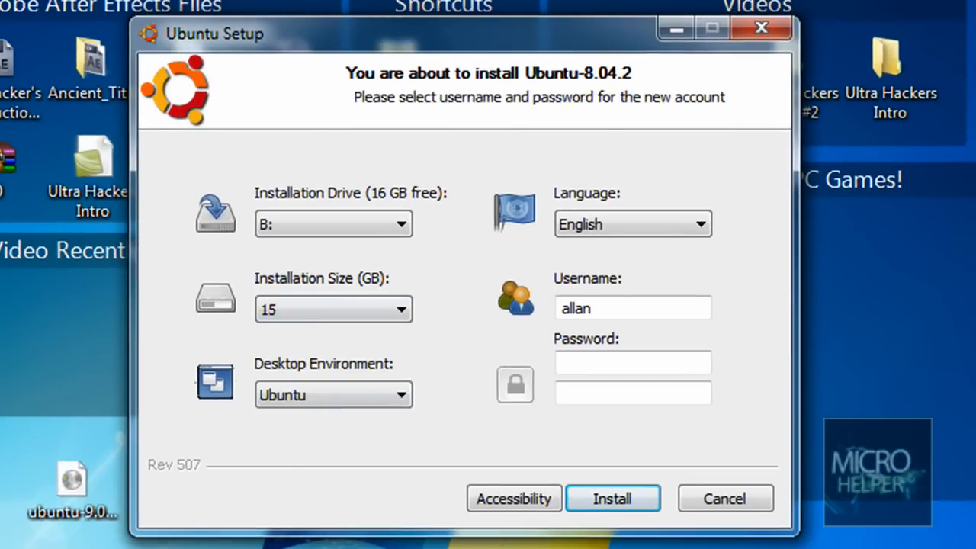
pyautogui.click(288, 311)
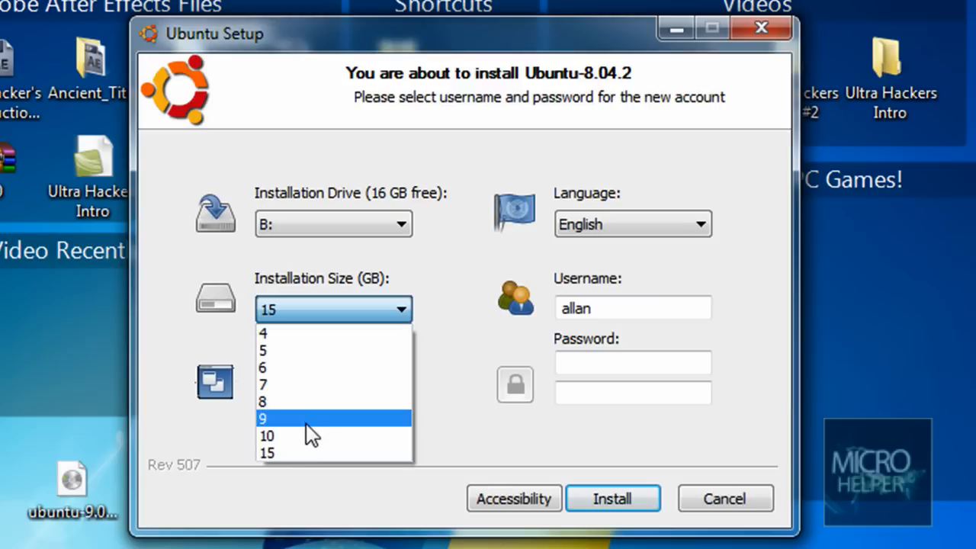
pyautogui.click(297, 455)
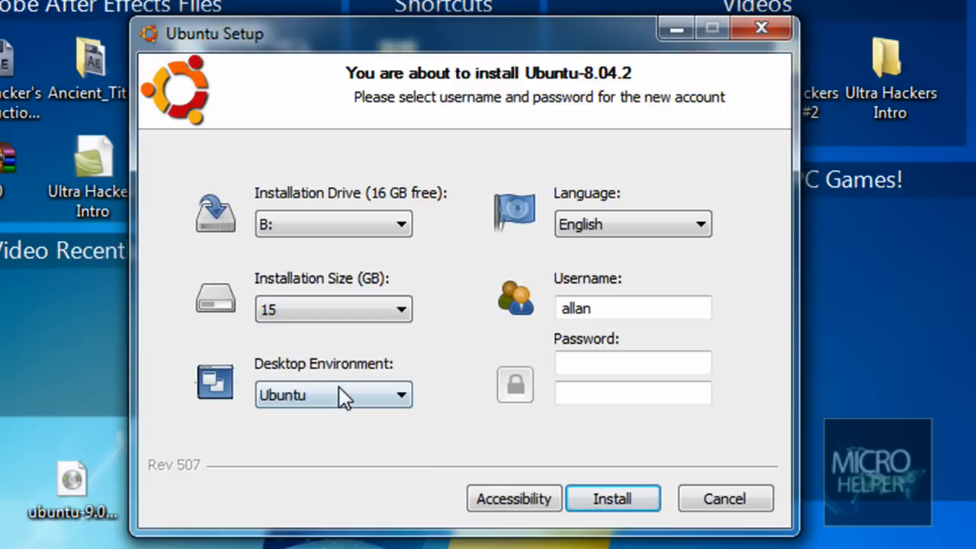
pyautogui.click(339, 393)
pyautogui.click(314, 418)
pyautogui.click(579, 225)
pyautogui.click(579, 224)
pyautogui.scroll(1, 579, 224)
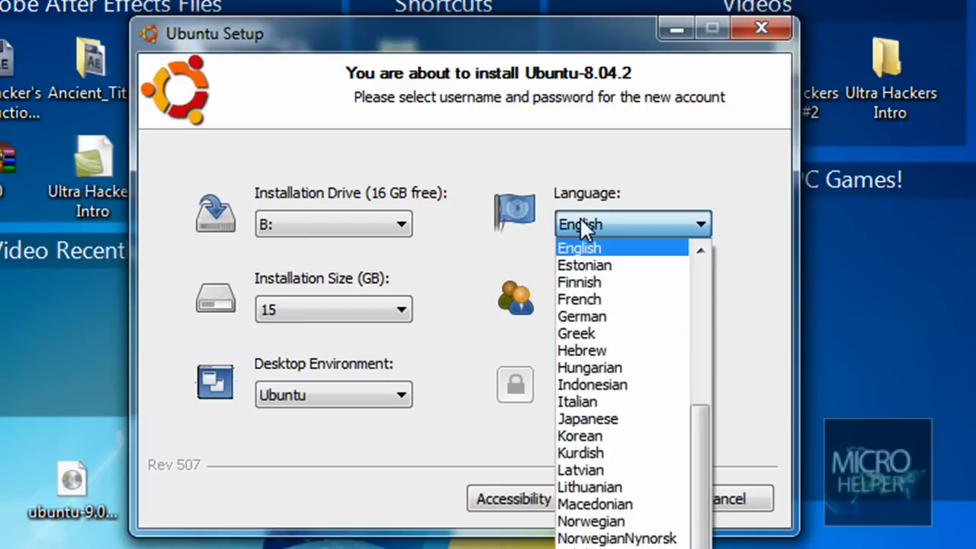
pyautogui.click(579, 224)
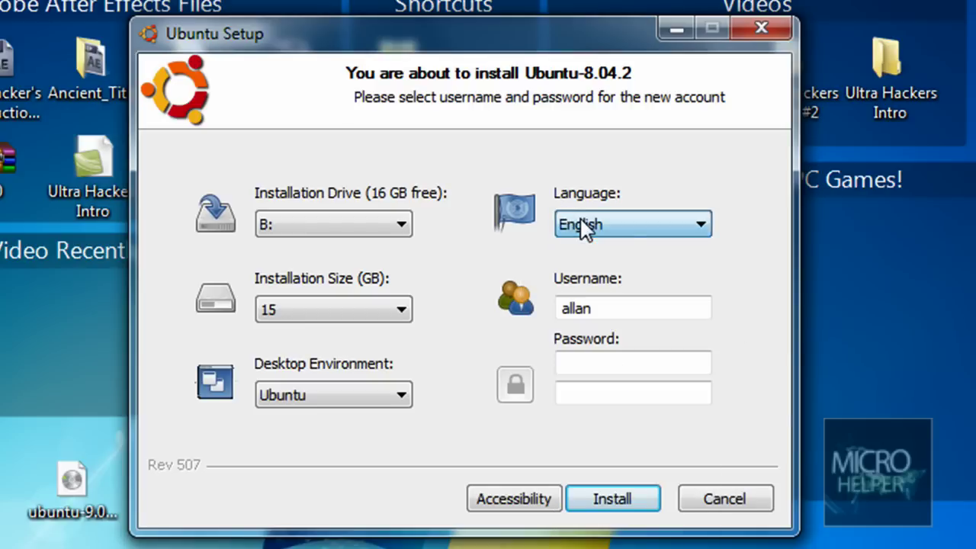
# - Replace username allan with micro and enter the matching password in both fields
pyautogui.doubleClick(598, 307)
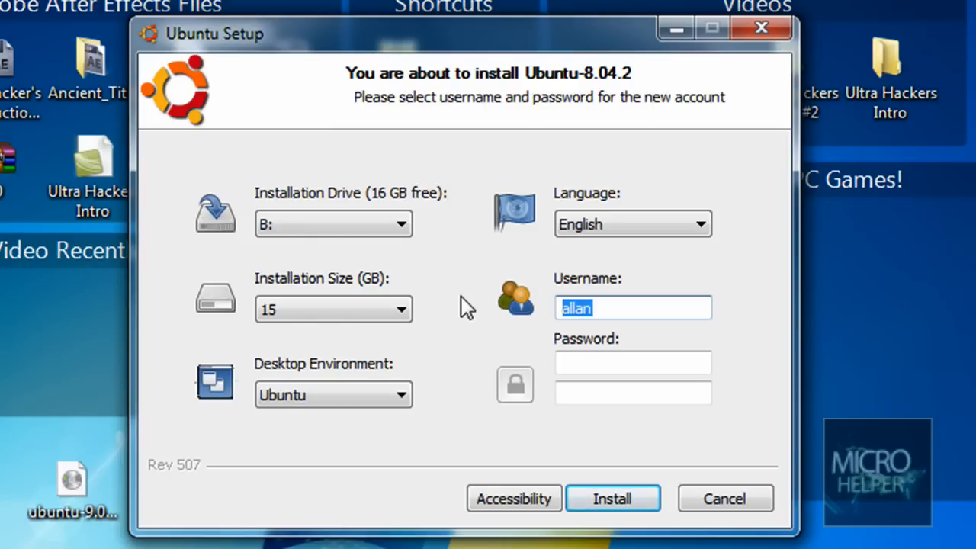
pyautogui.write('a33a')
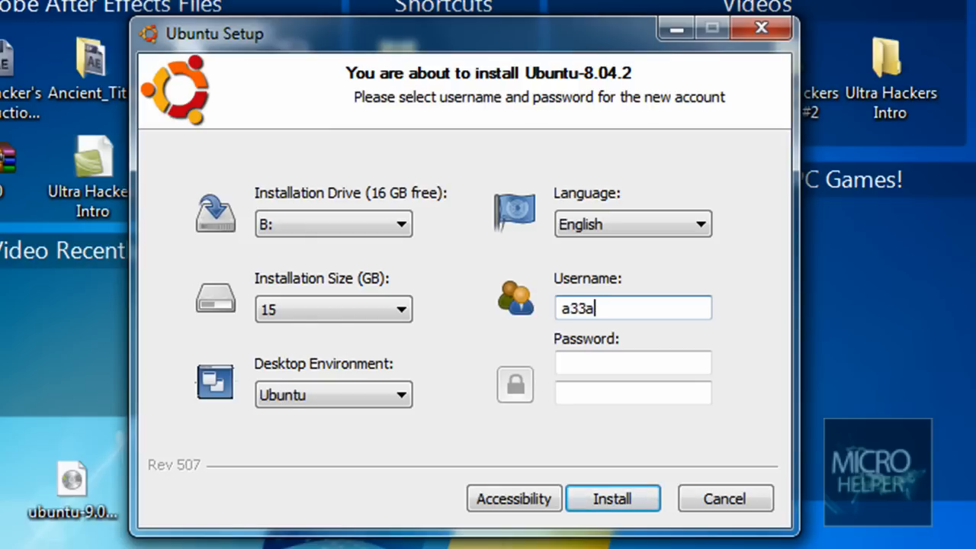
pyautogui.press('BackSpace')
pyautogui.press('BackSpace')
pyautogui.press('BackSpace')
pyautogui.write('micro')
pyautogui.press('Tab')
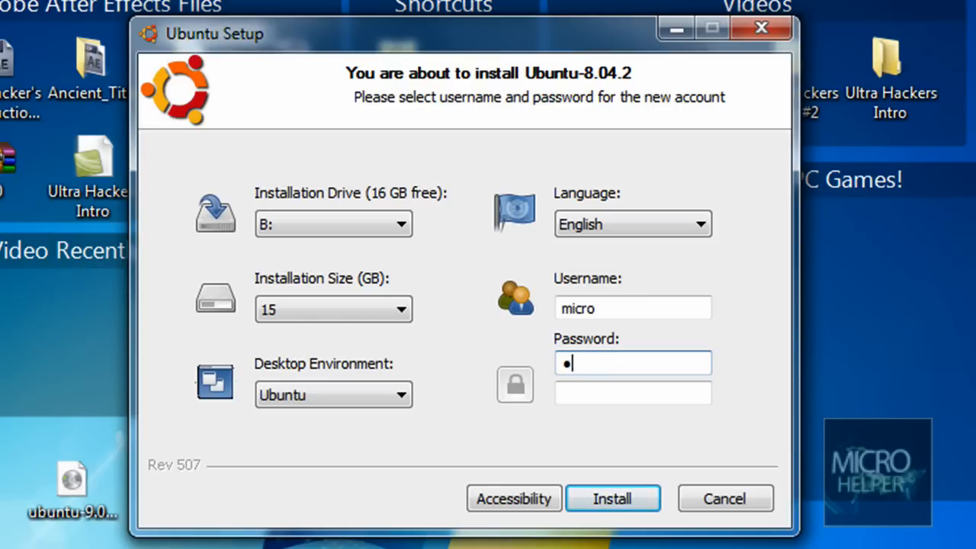
pyautogui.write('••••••••••••••')
pyautogui.press('Tab')
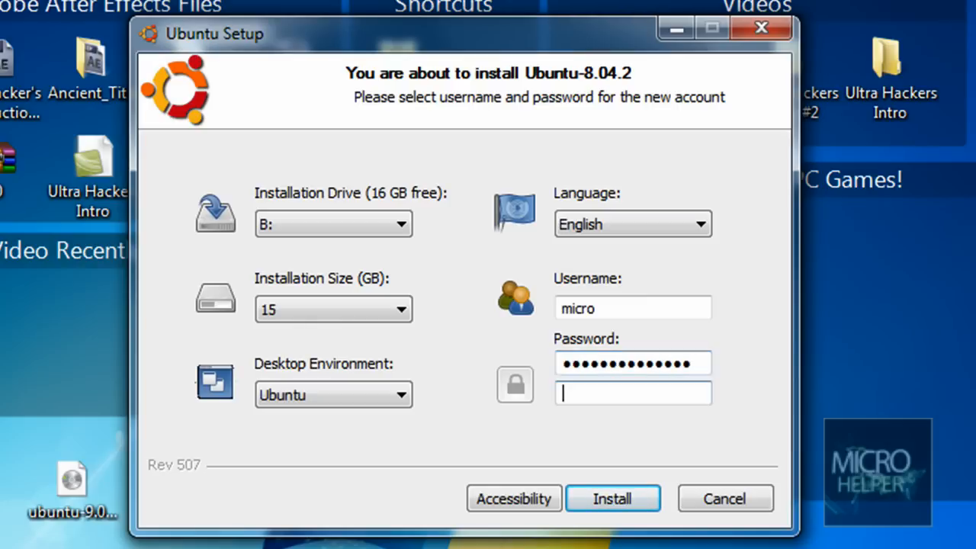
pyautogui.write('••••••••••••••')
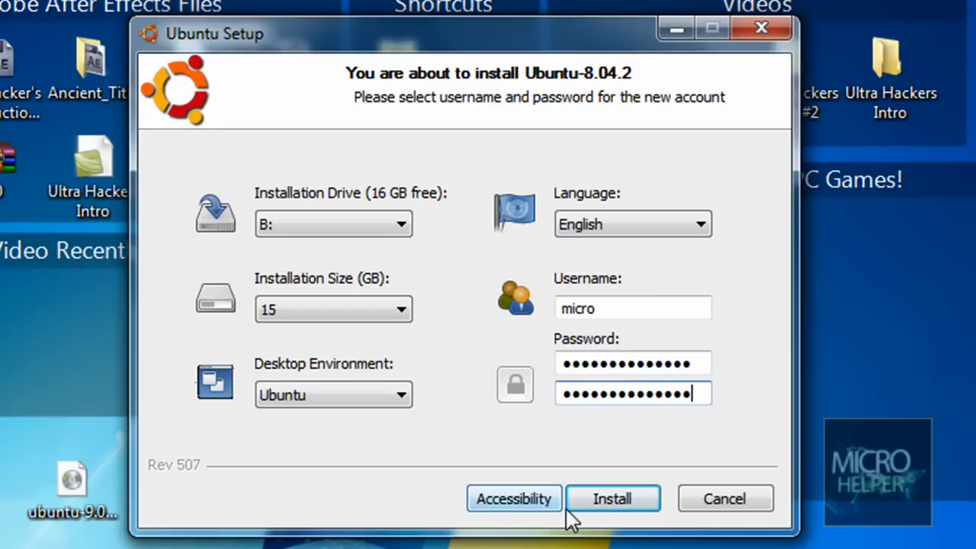
# - Start the Ubuntu 8.04.2 installation so setup begins checking files
pyautogui.click(612, 499)
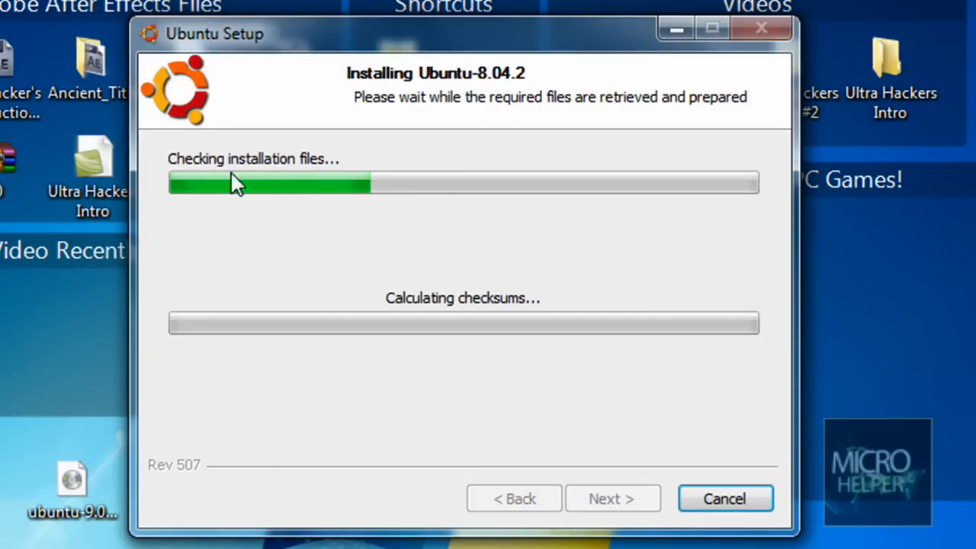